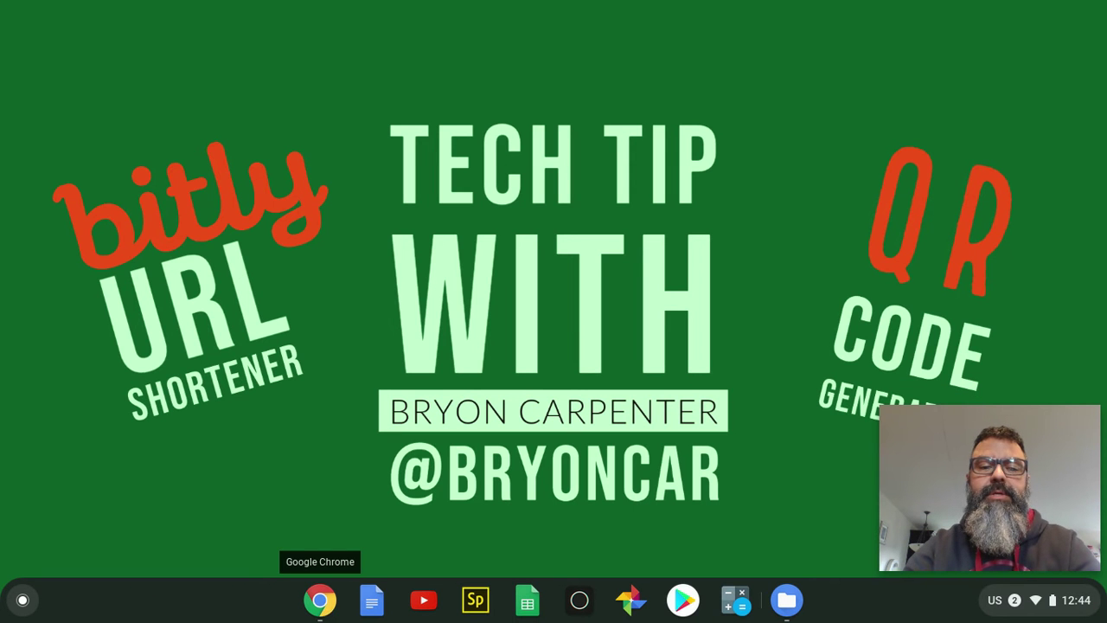
# Step: Switch to Chrome and open the 2020 Whistler Conference site through the Whistler 2020 page of the myPITA website
pyautogui.click(321, 601)
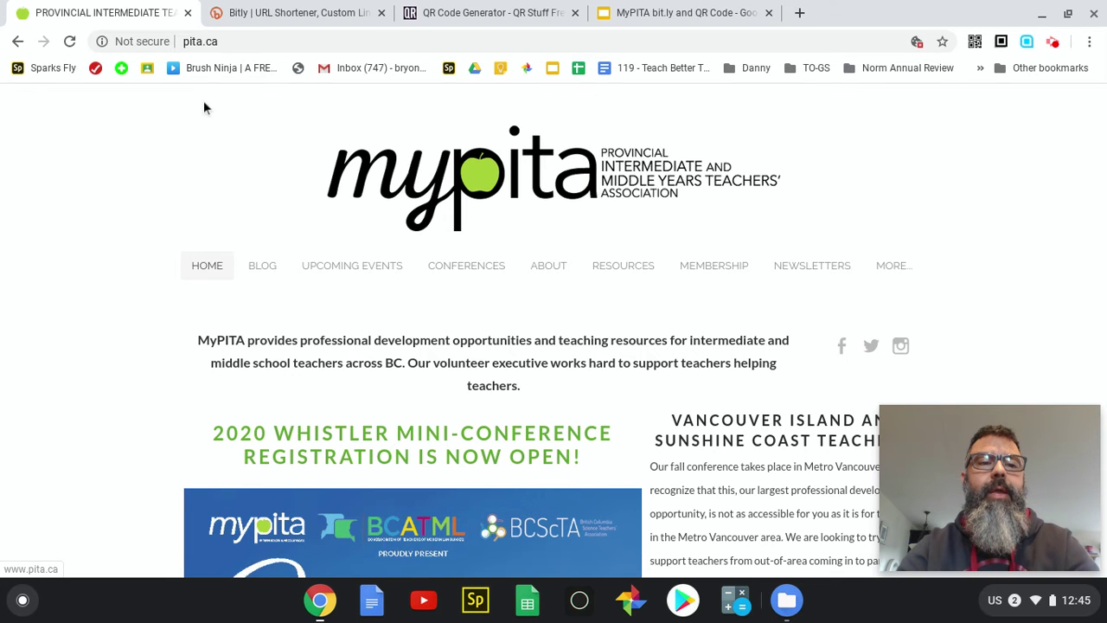
pyautogui.click(200, 41)
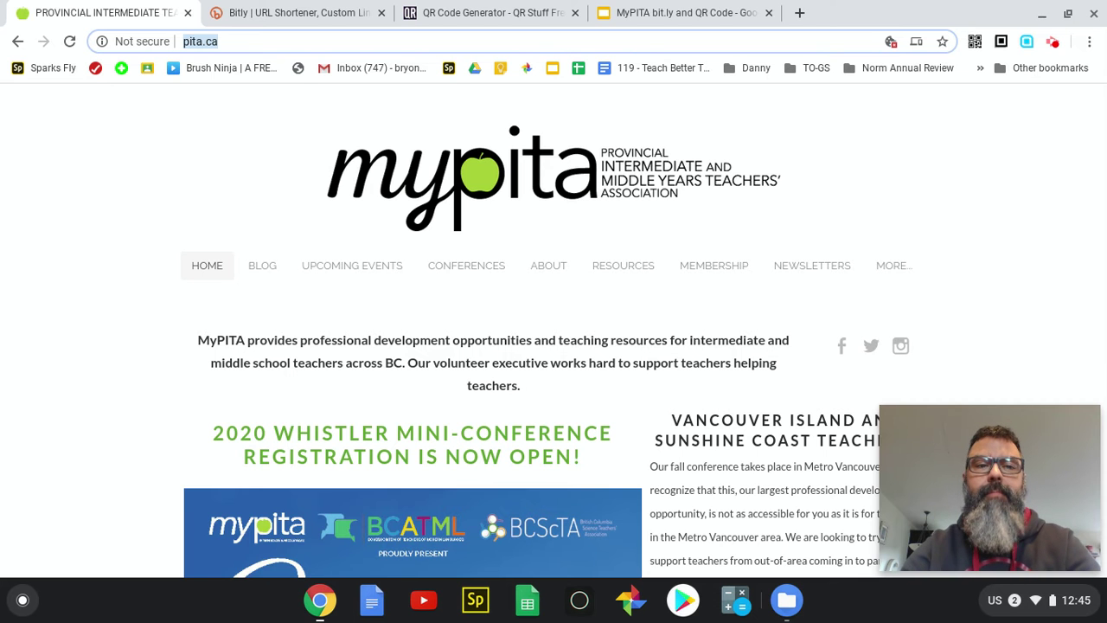
pyautogui.click(366, 274)
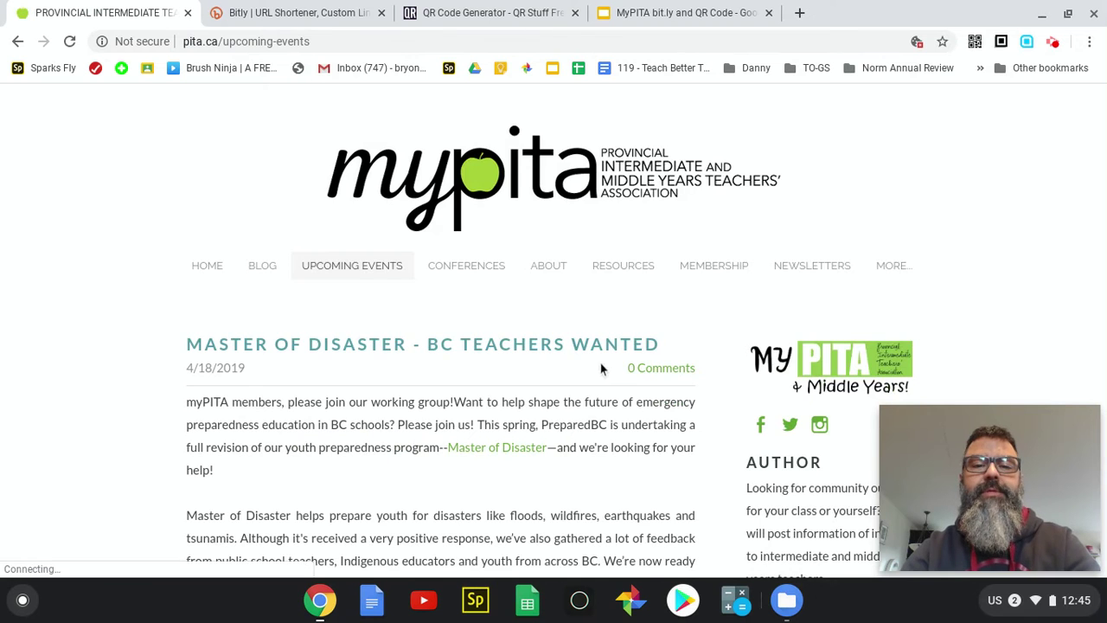
pyautogui.moveTo(467, 268)
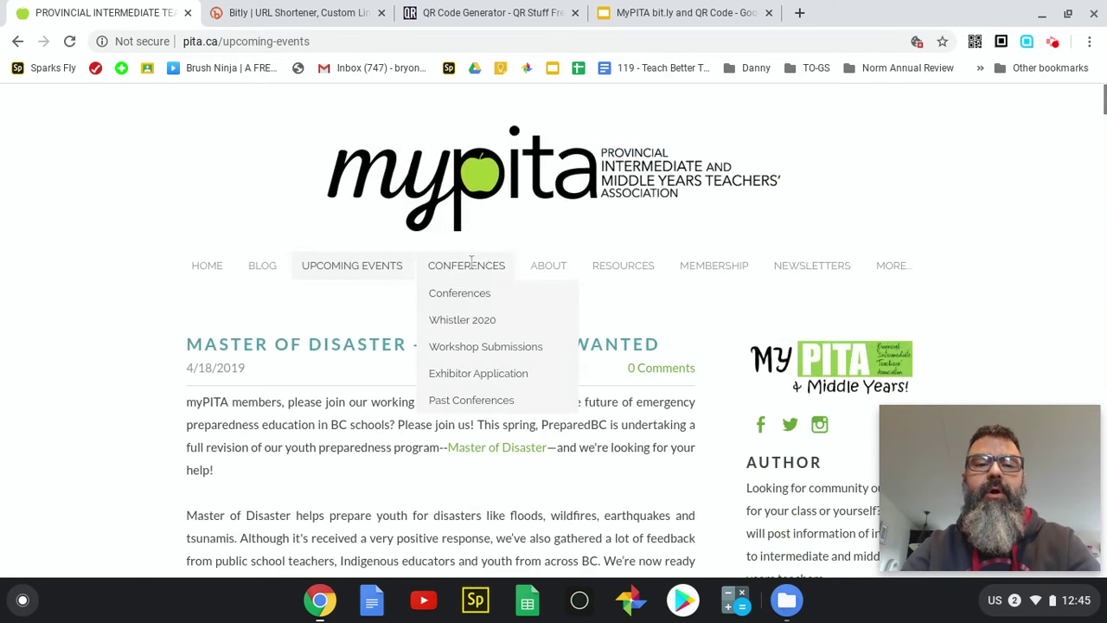
pyautogui.click(471, 294)
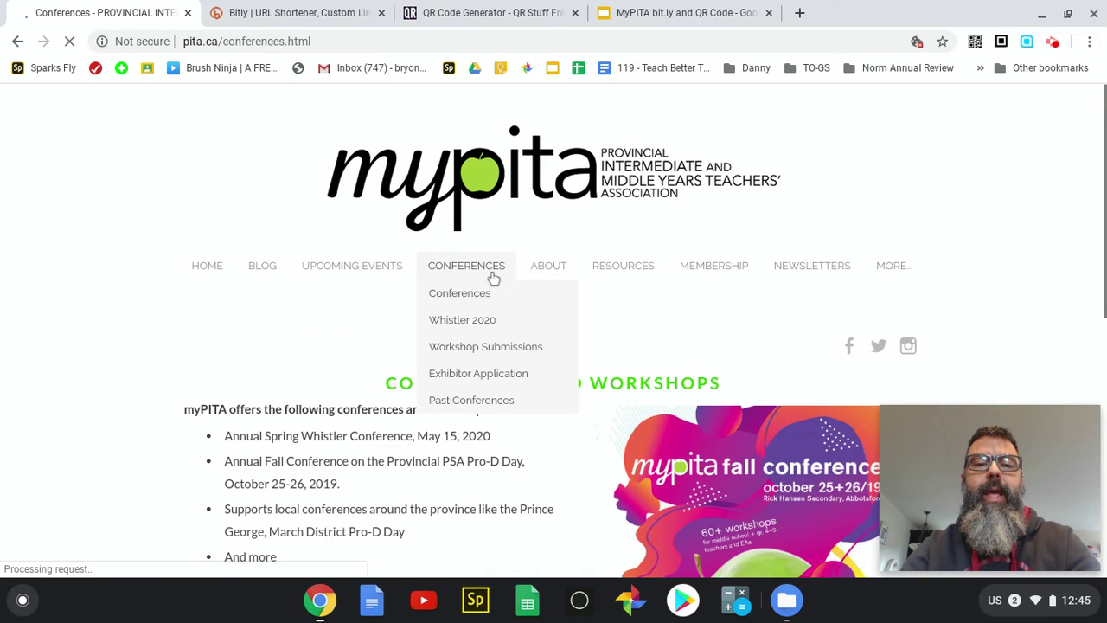
pyautogui.click(544, 325)
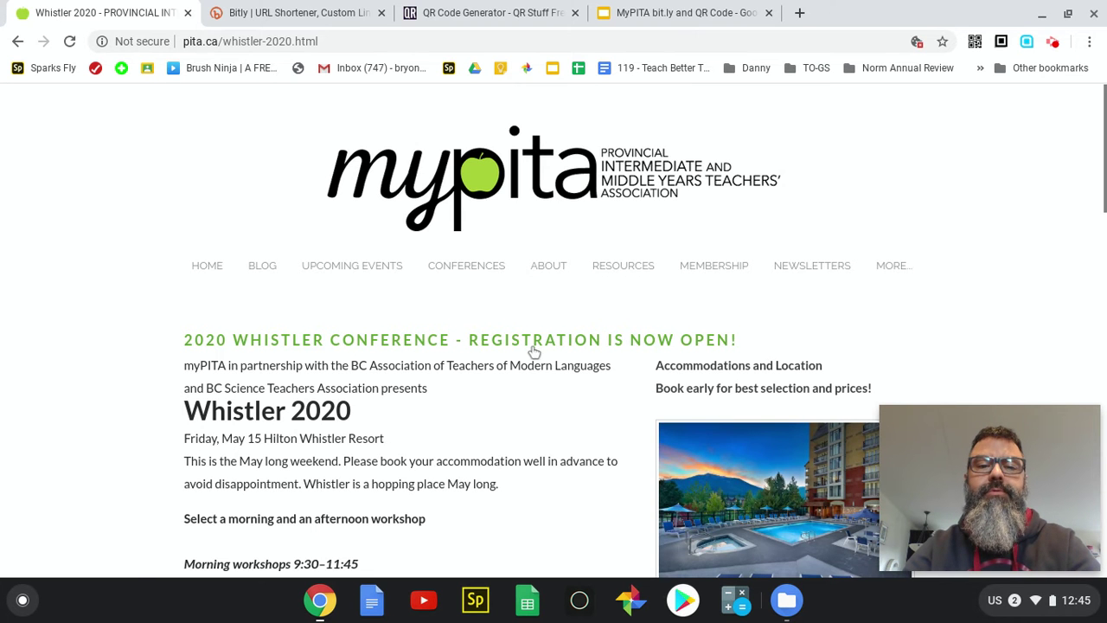
pyautogui.click(533, 340)
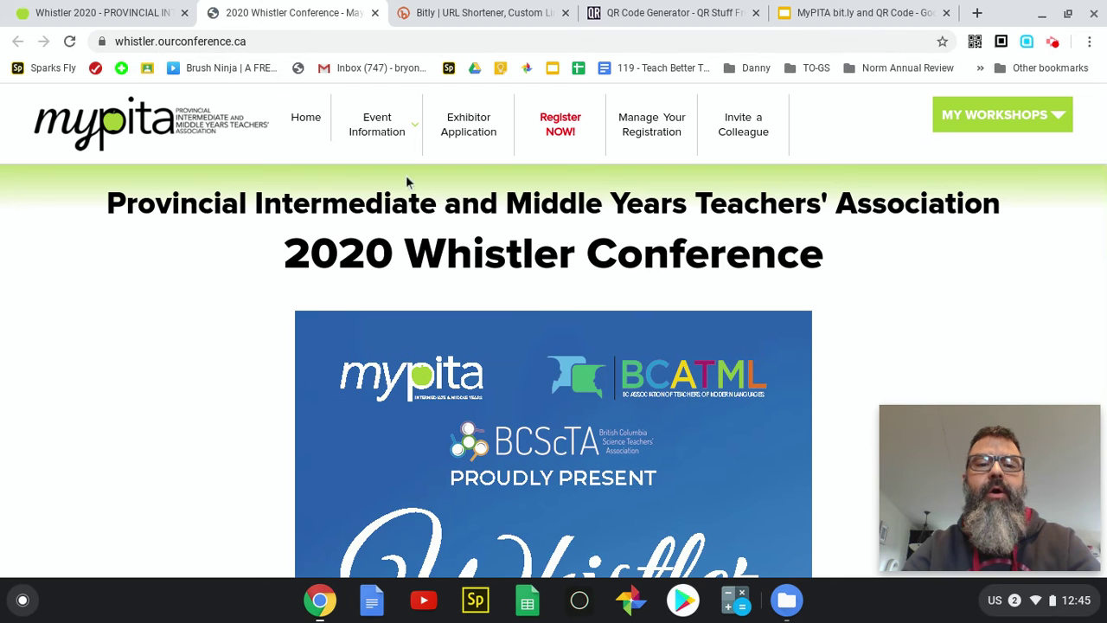
# Step: Open the conference site's Exhibitor Application page and copy its full web address
pyautogui.scroll(-5, 538, 323)
pyautogui.scroll(5, 576, 334)
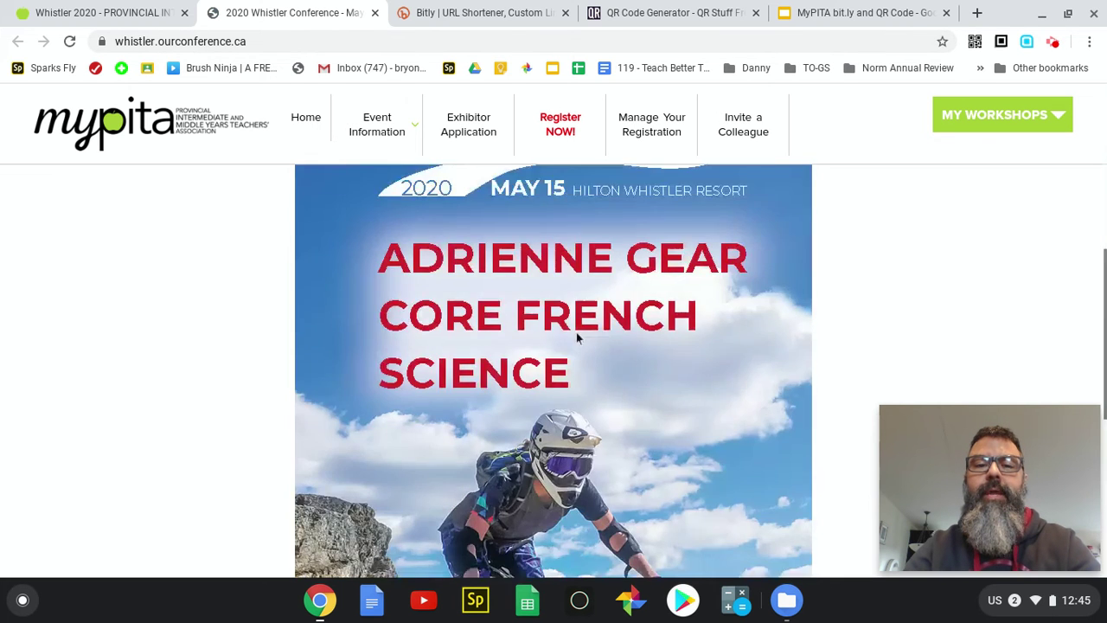
pyautogui.click(467, 132)
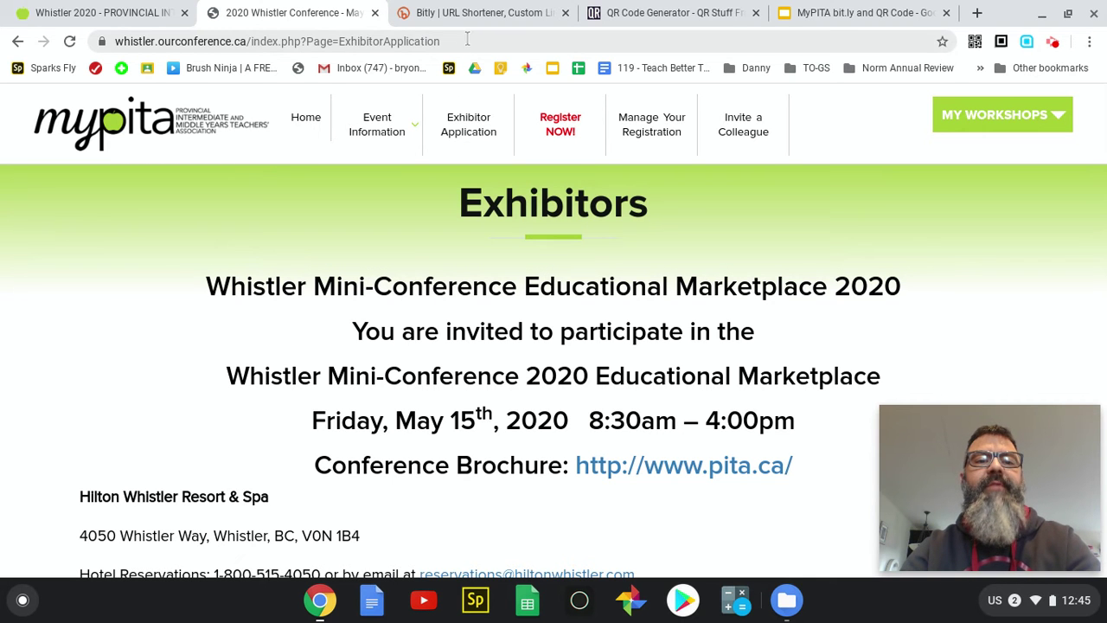
pyautogui.moveTo(457, 45); pyautogui.dragTo(221, 49)
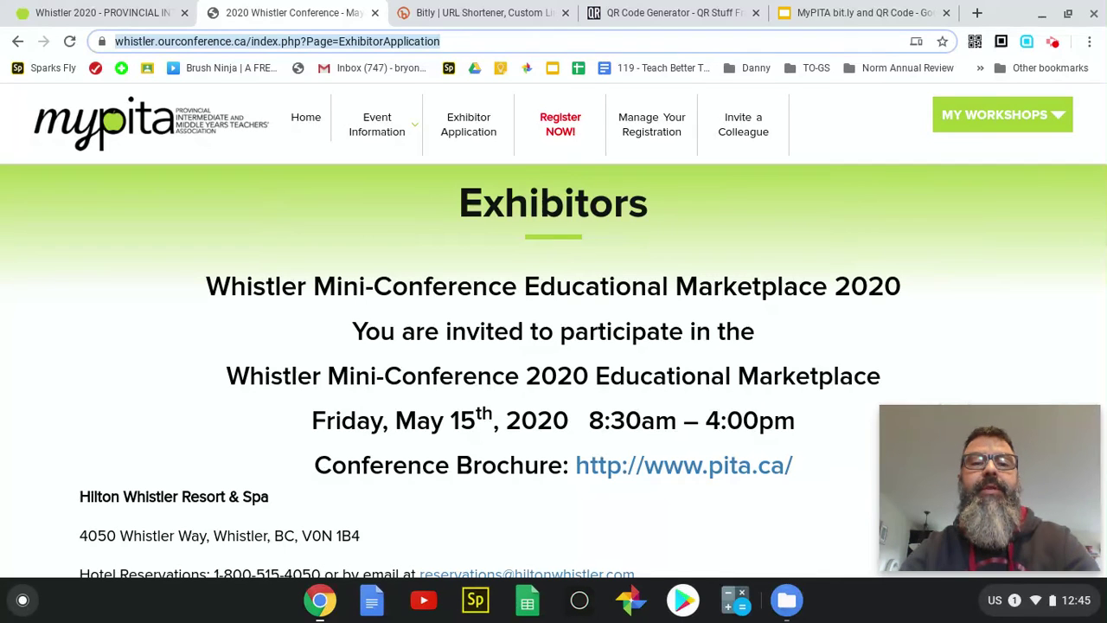
pyautogui.click(478, 41)
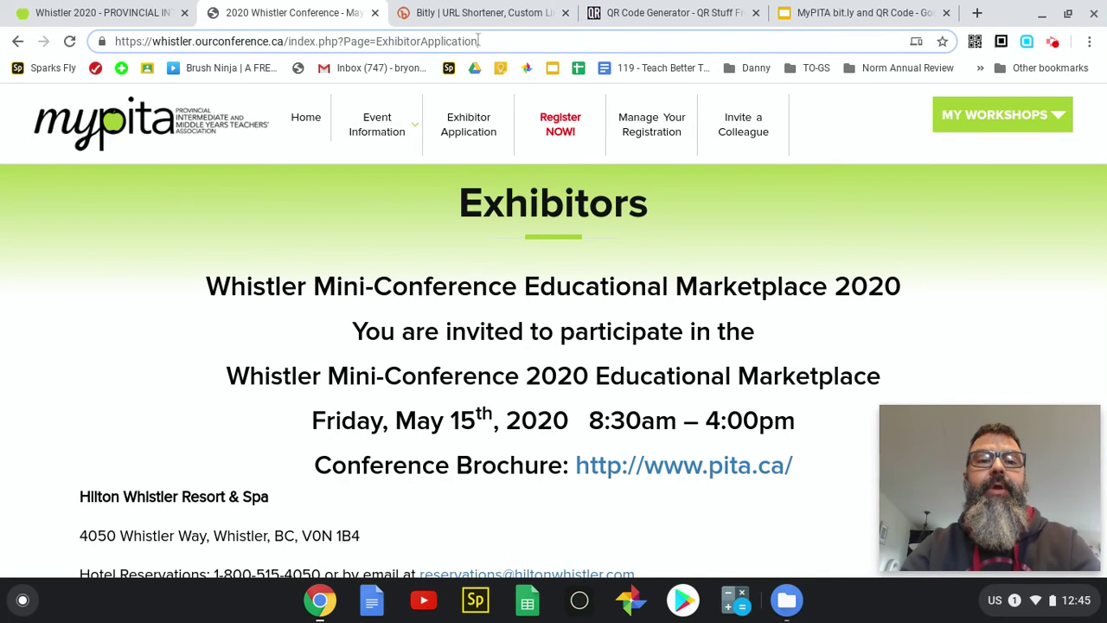
pyautogui.moveTo(513, 41); pyautogui.dragTo(197, 34)
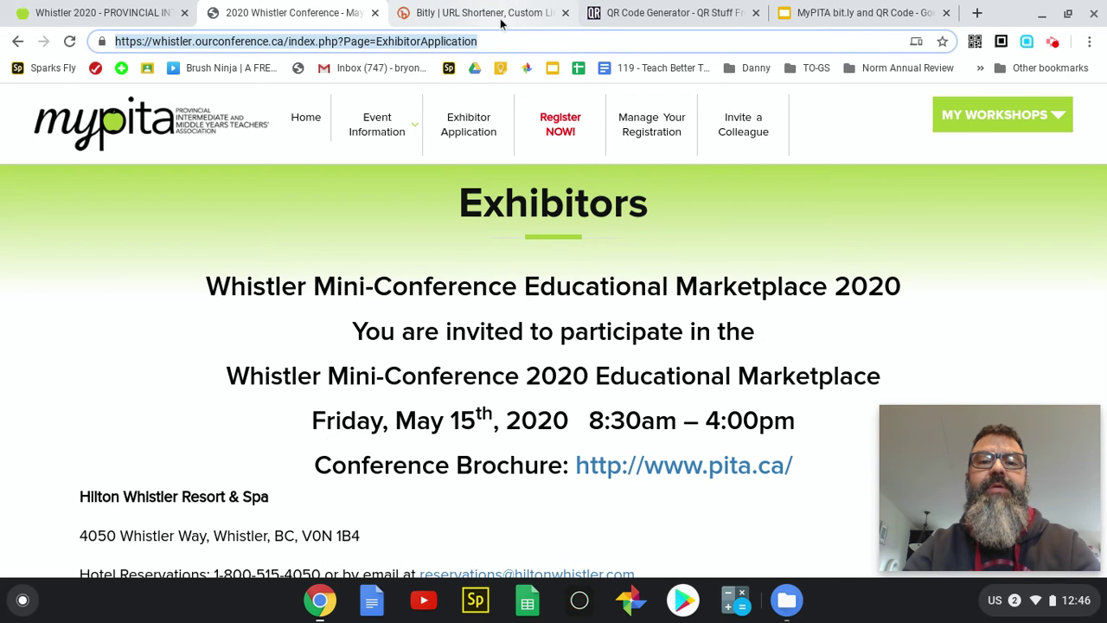
# Step: Switch to the Bitly site and log in with the saved account credentials
pyautogui.click(474, 19)
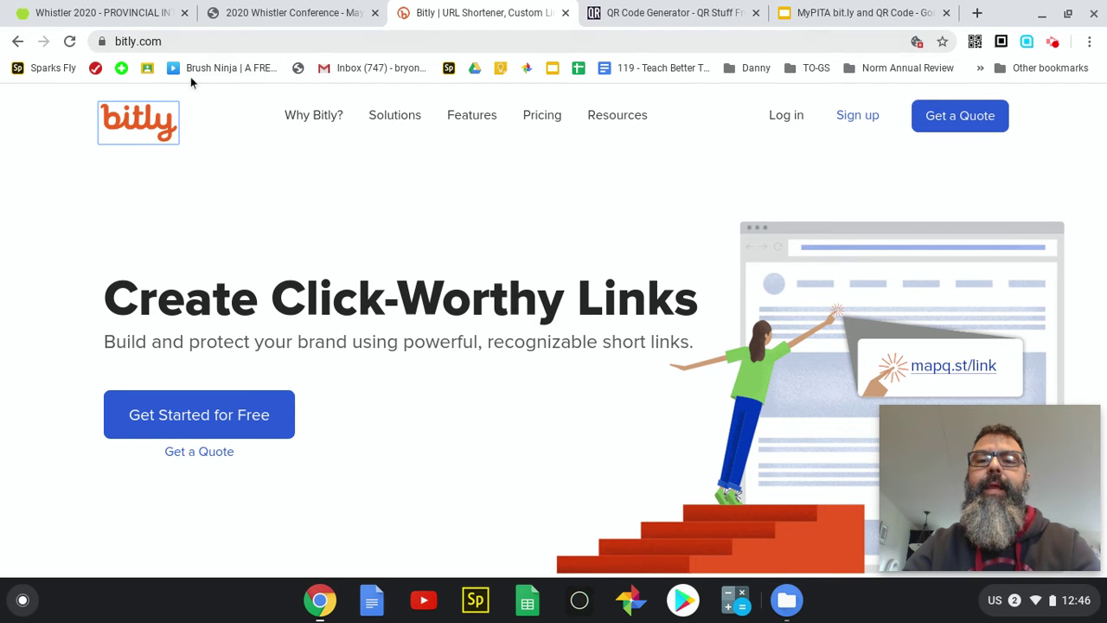
pyautogui.moveTo(395, 115)
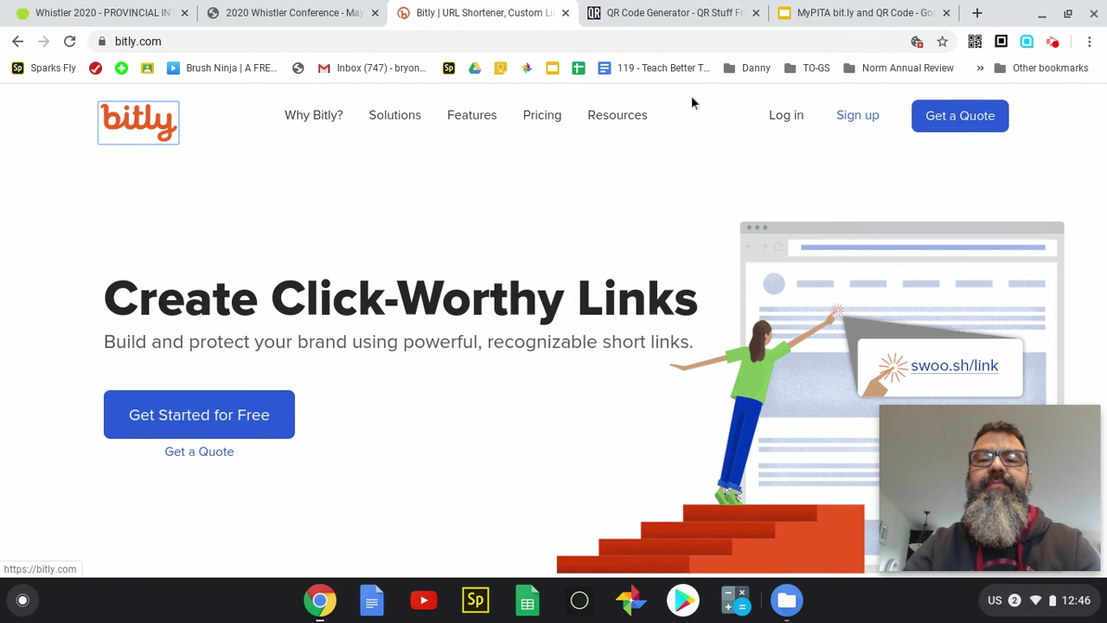
pyautogui.click(789, 120)
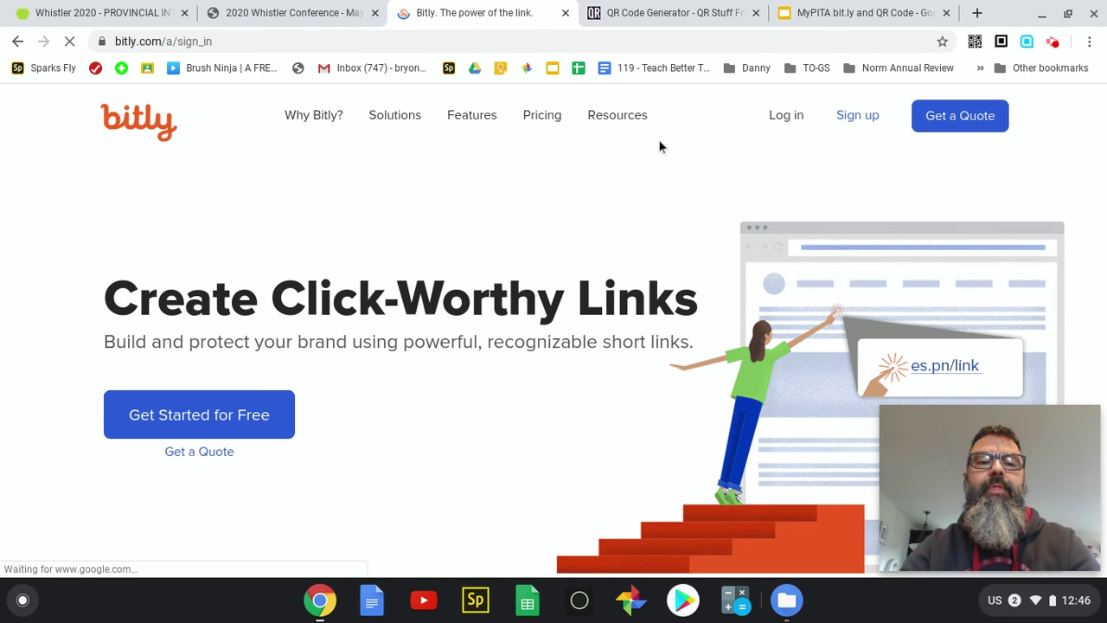
pyautogui.scroll(-1, 519, 364)
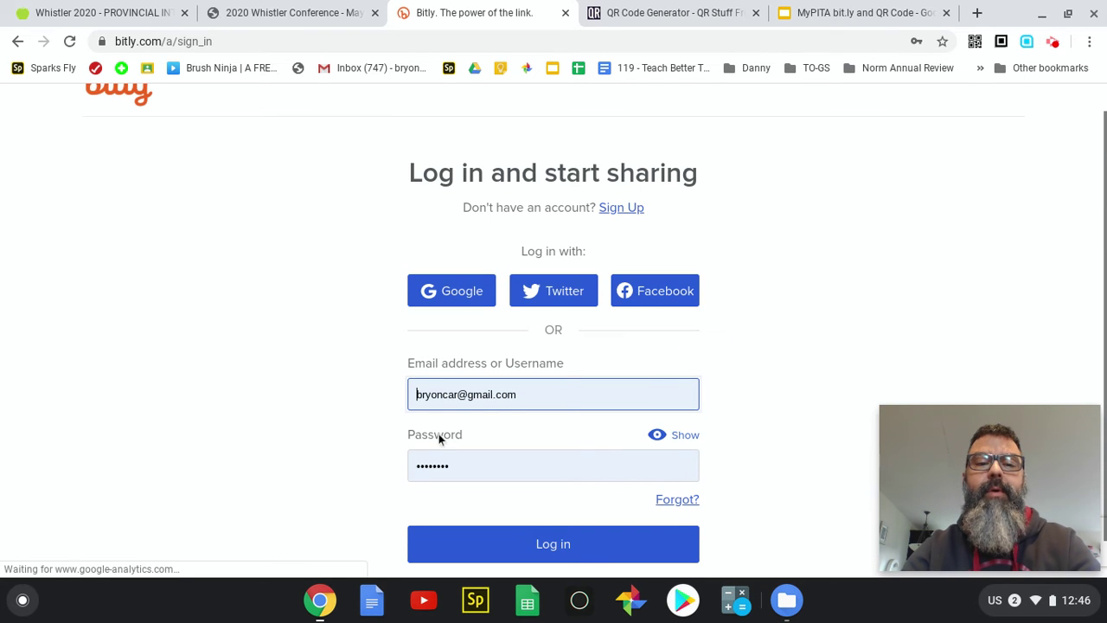
pyautogui.click(558, 547)
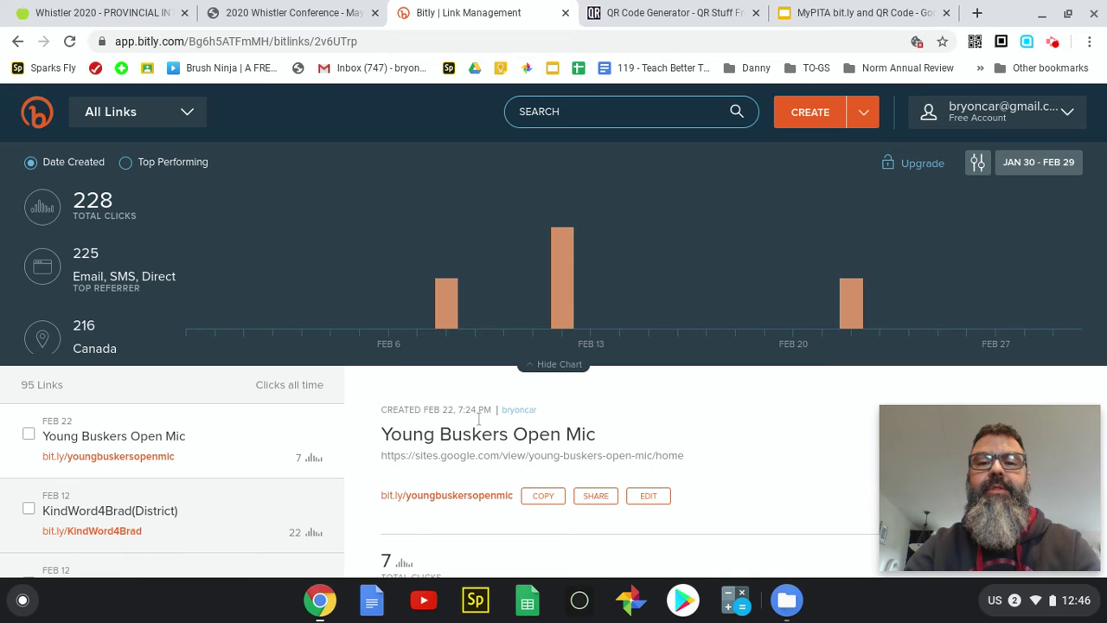
pyautogui.click(809, 114)
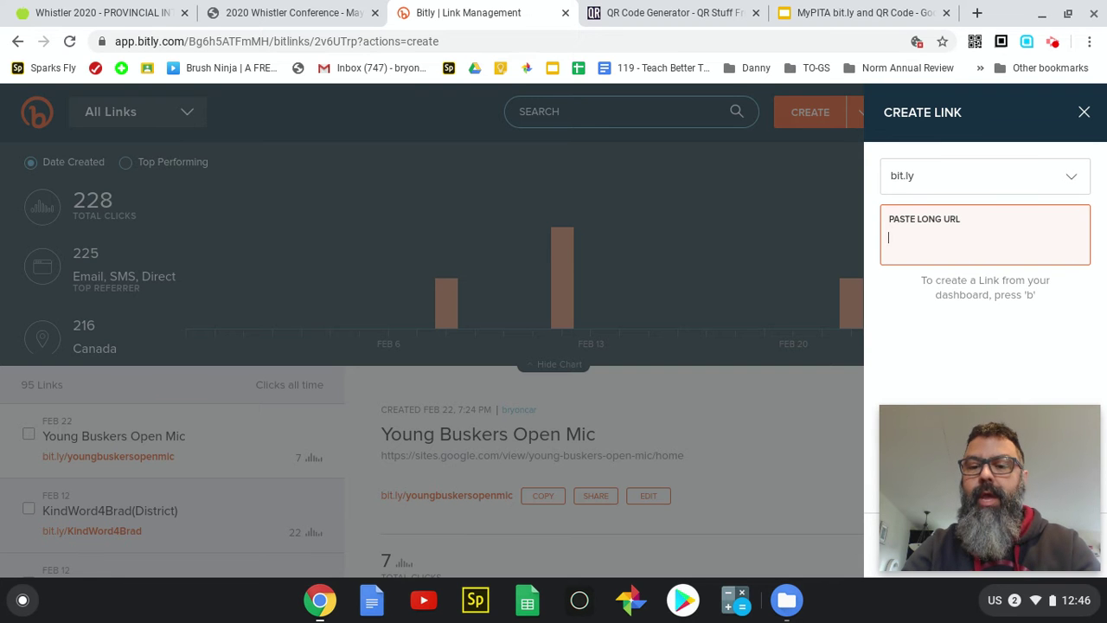
pyautogui.write('https://whistler.ourconference.ca/index.php?Page=ExhibitorApplication')
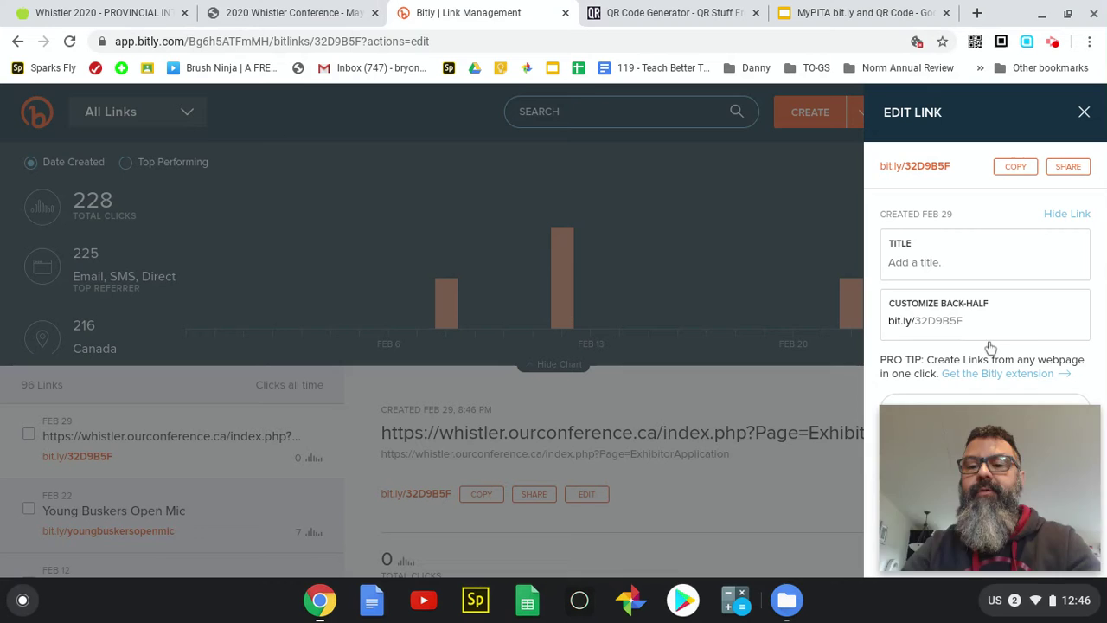
pyautogui.moveTo(1006, 438)
pyautogui.moveTo(995, 424); pyautogui.dragTo(750, 429)
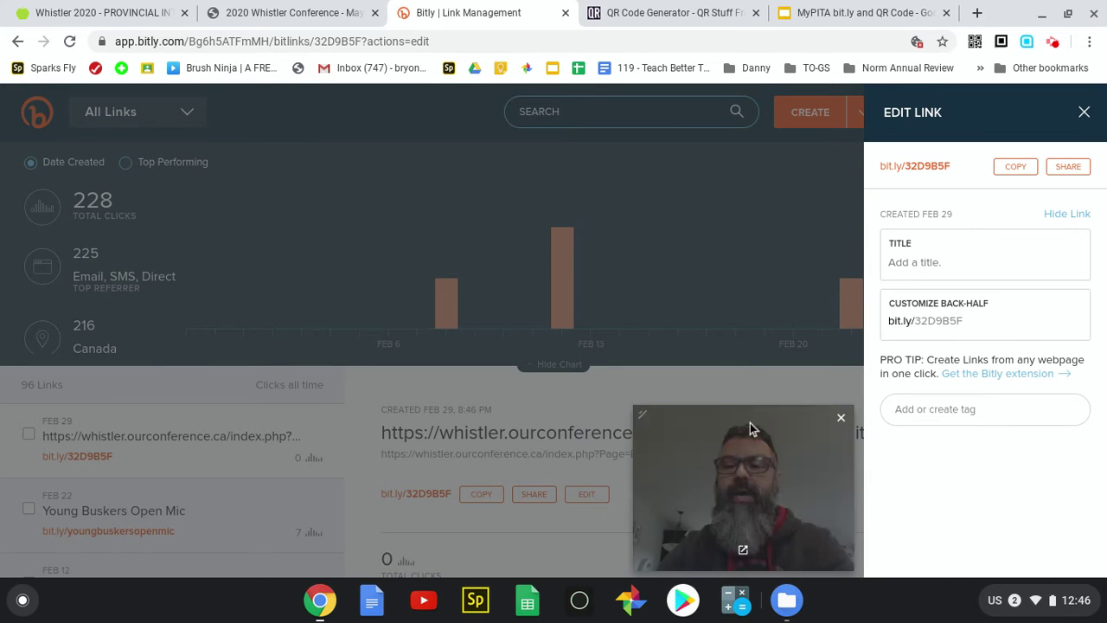
pyautogui.doubleClick(994, 319)
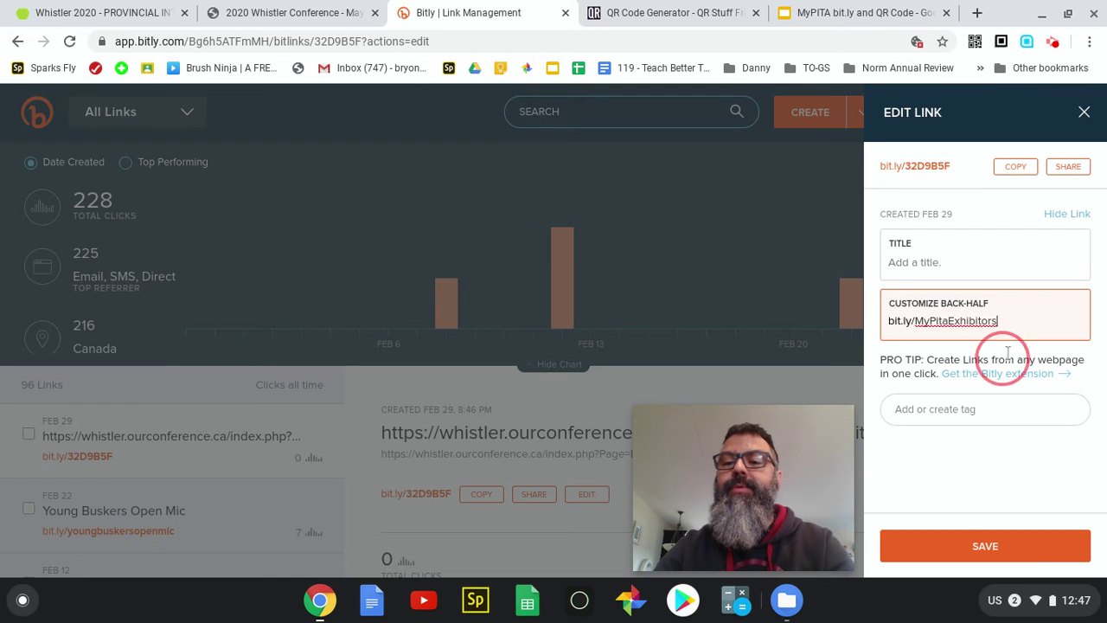
# Step: Title the new link "MyPita Exhibitors website" and save the link edits
pyautogui.click(967, 261)
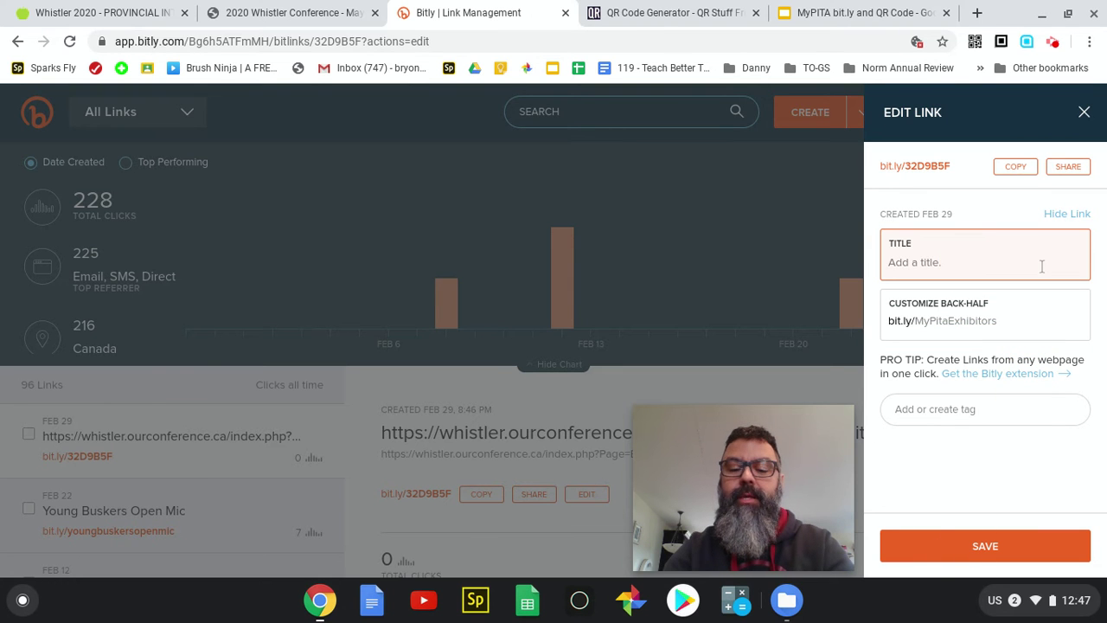
pyautogui.write('MyPitaE')
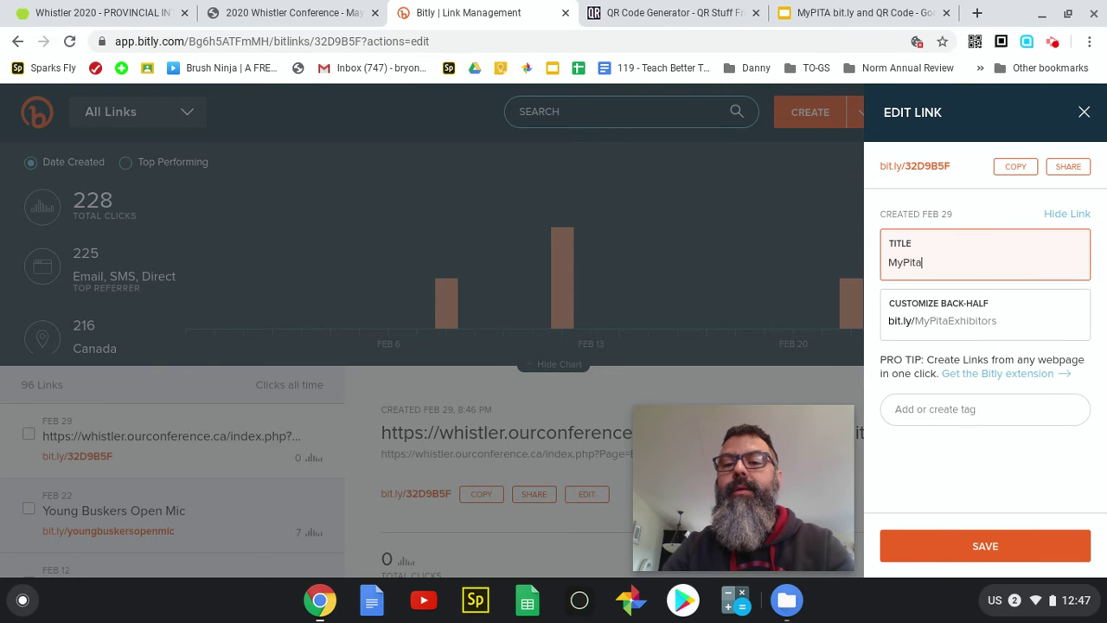
pyautogui.press('BackSpace')
pyautogui.press('BackSpace')
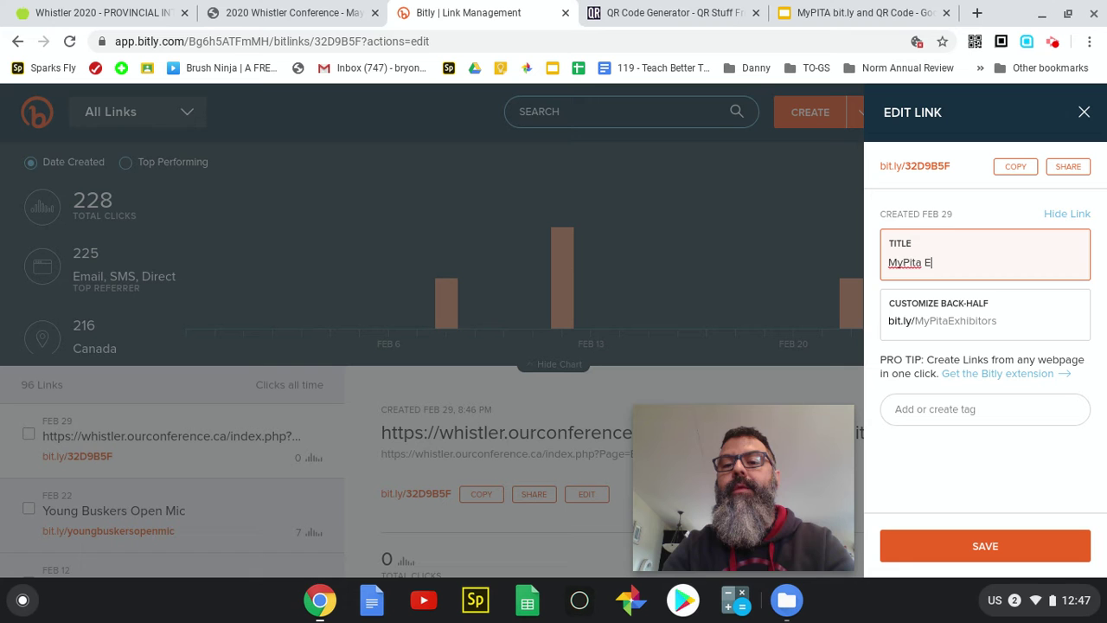
pyautogui.write('Exhibitor')
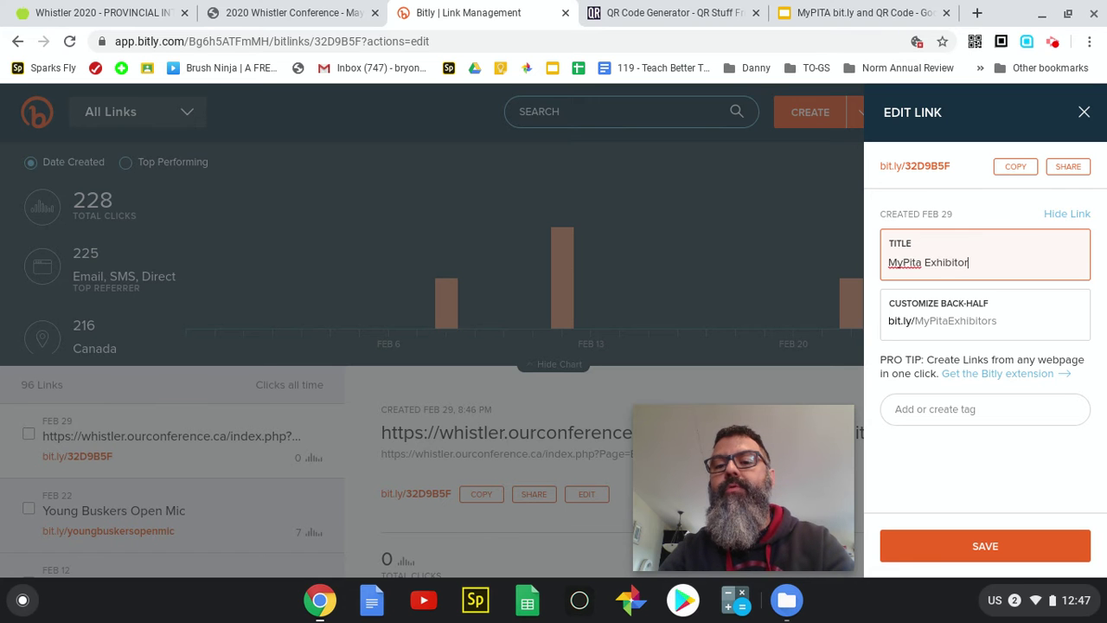
pyautogui.write('s web')
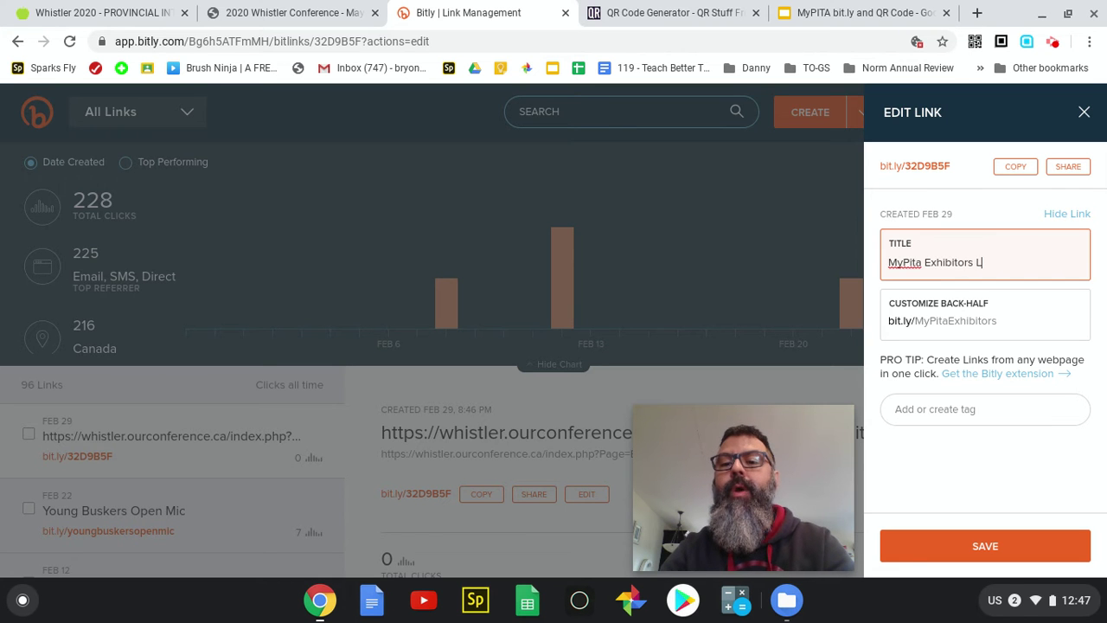
pyautogui.write('site')
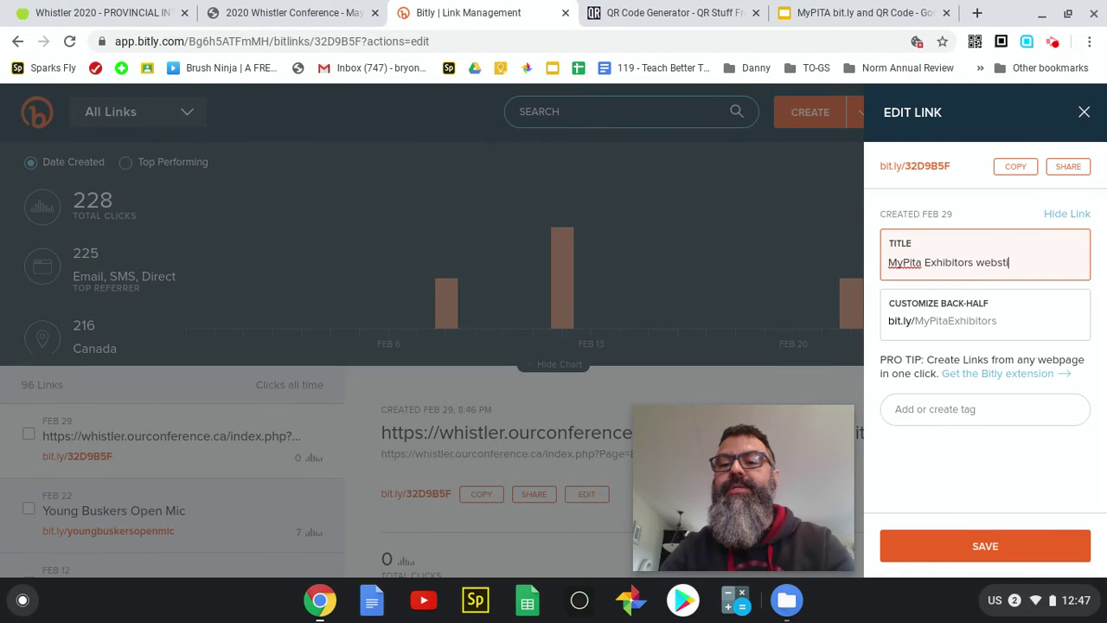
pyautogui.press('BackSpace')
pyautogui.press('BackSpace')
pyautogui.press('BackSpace')
pyautogui.write('it')
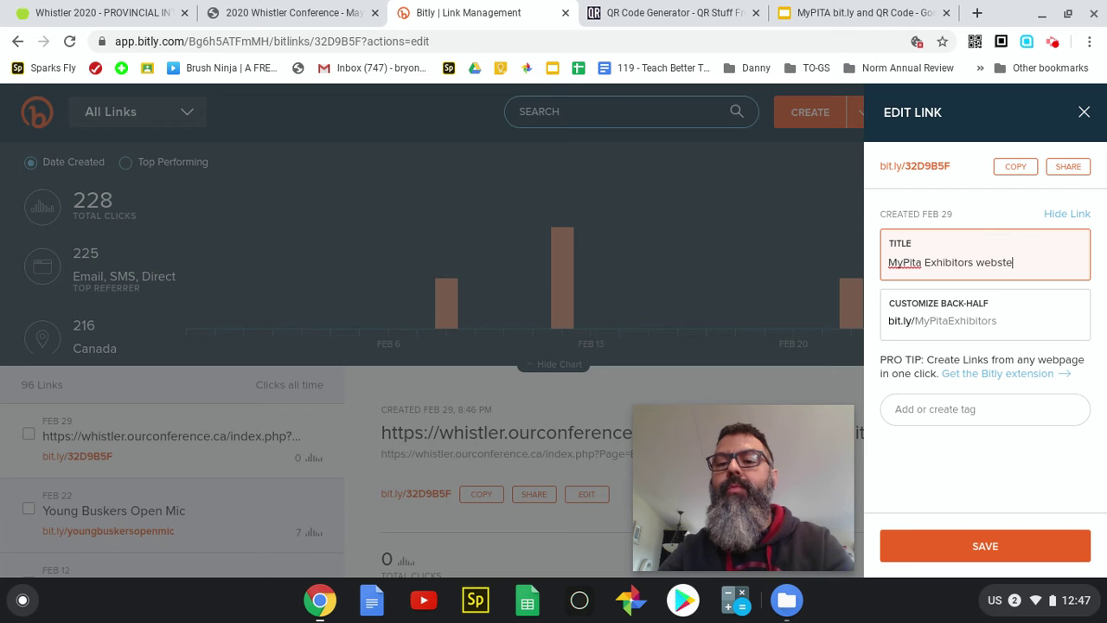
pyautogui.press('BackSpace')
pyautogui.press('BackSpace')
pyautogui.write('ite')
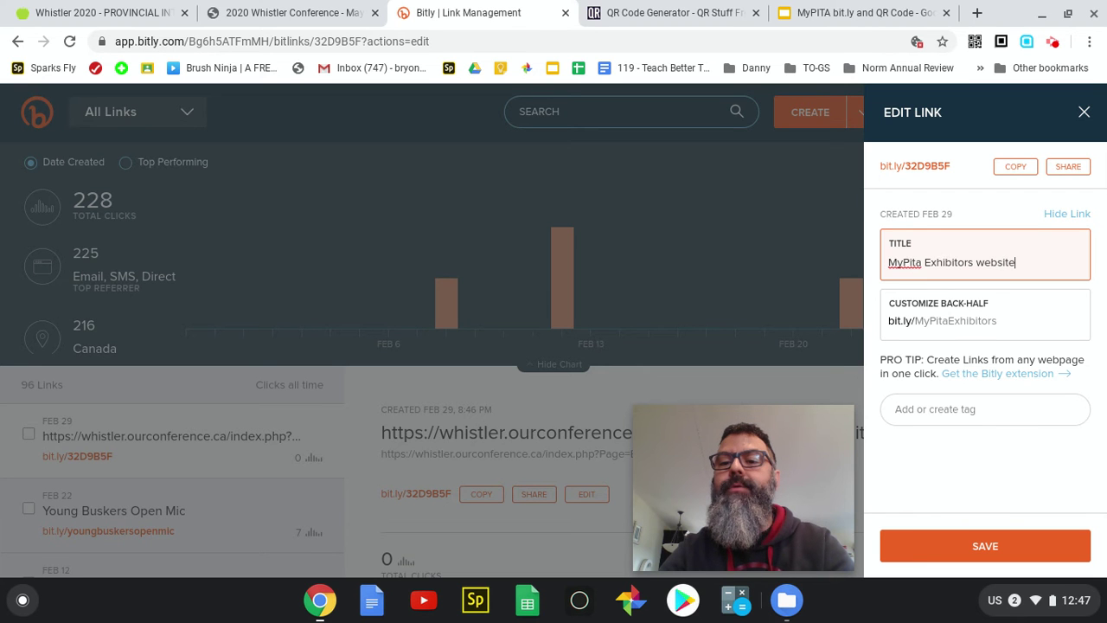
pyautogui.click(991, 542)
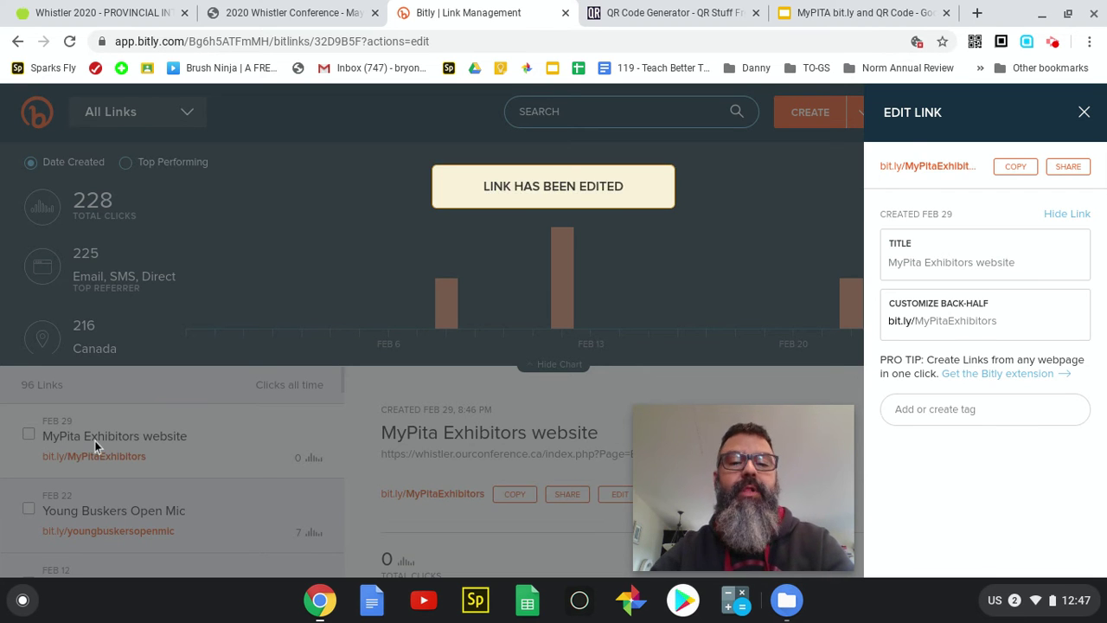
# Step: Copy the bit.ly/MyPitaExhibitors short link from its details and switch to the Google Slides presentation "MyPITA bit.ly and QR Code"
pyautogui.click(1084, 115)
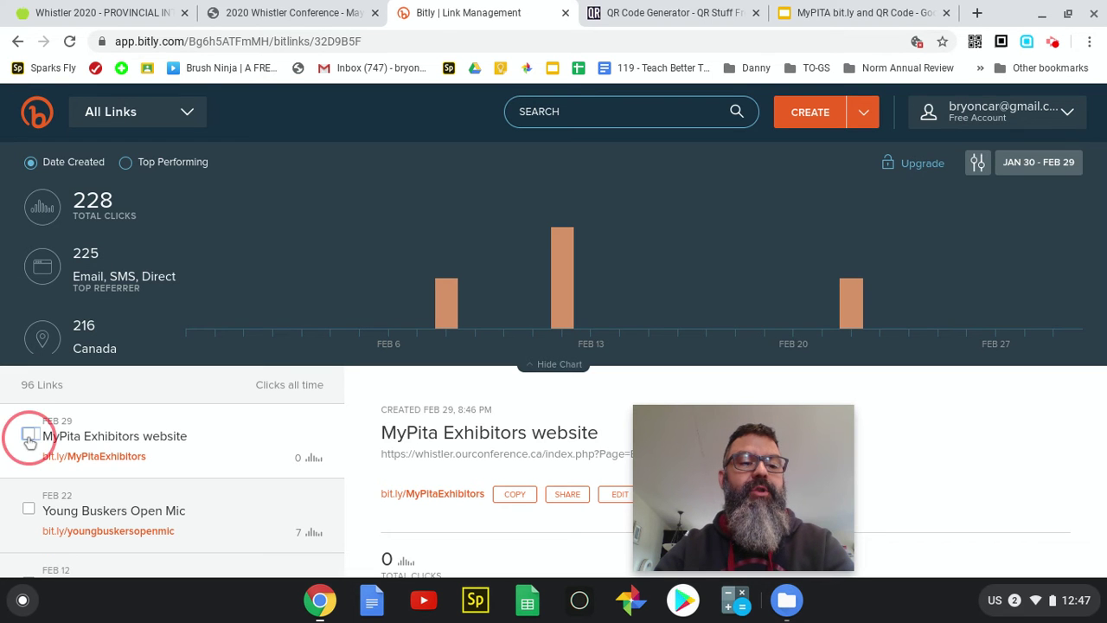
pyautogui.click(30, 436)
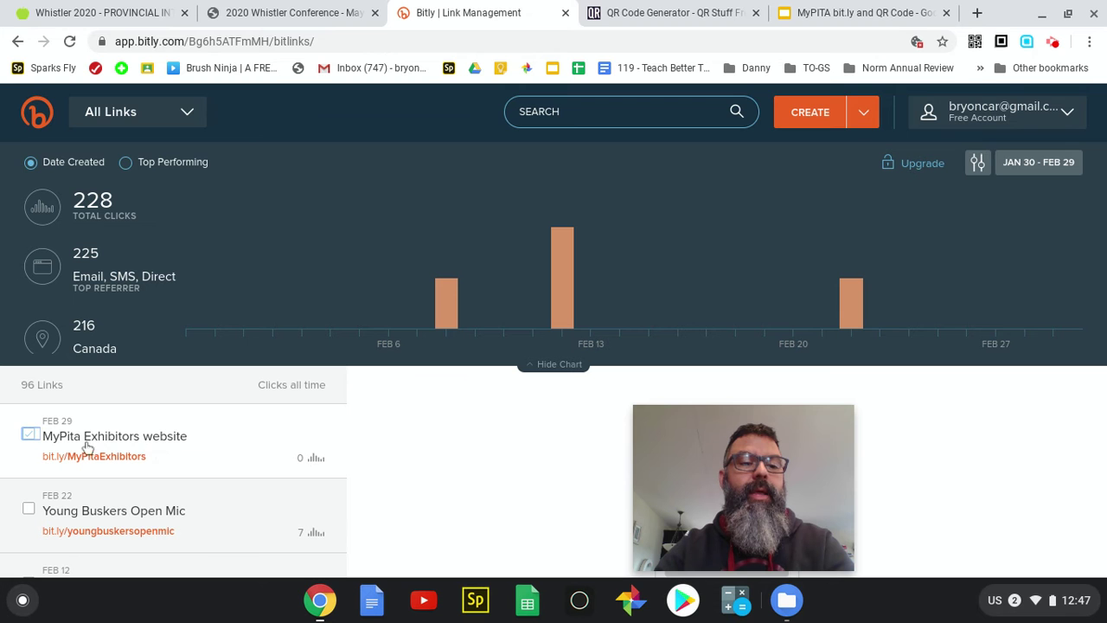
pyautogui.click(218, 432)
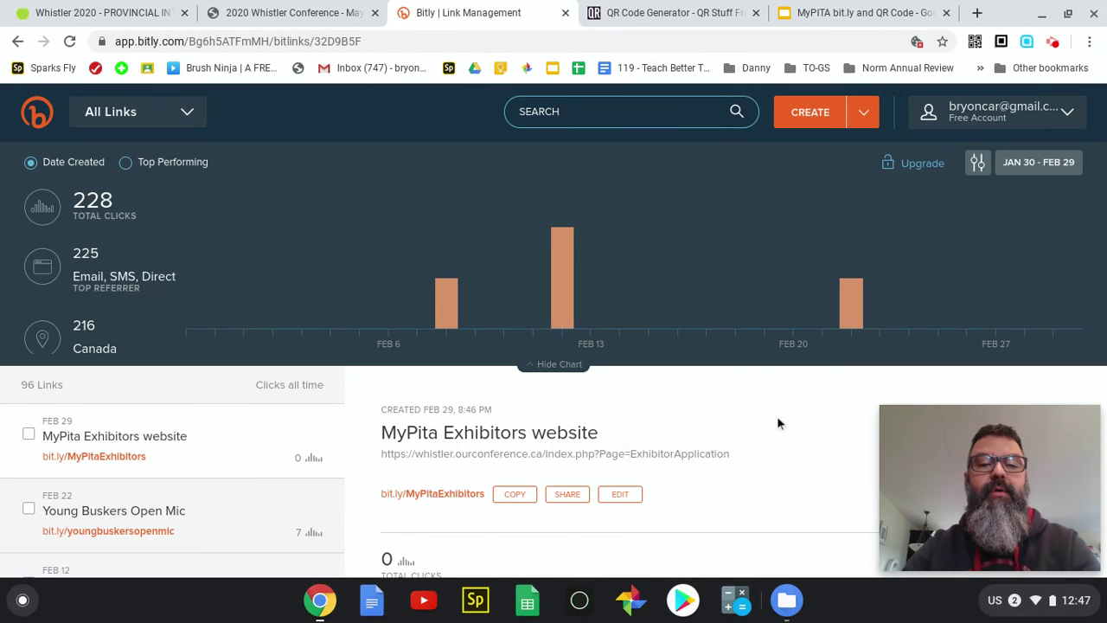
pyautogui.click(515, 497)
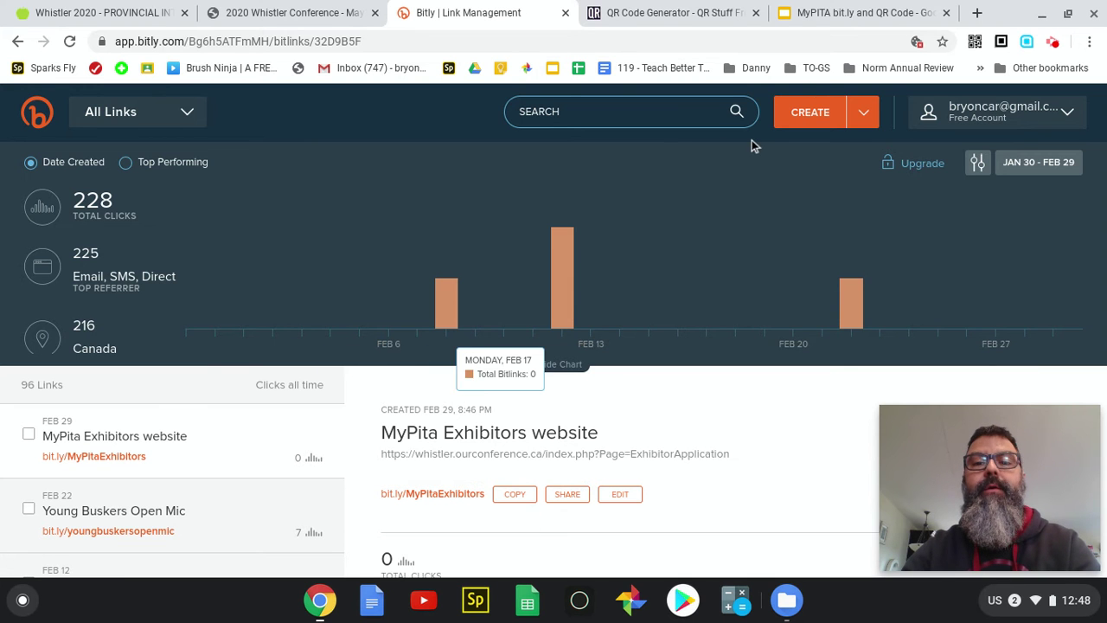
pyautogui.click(851, 14)
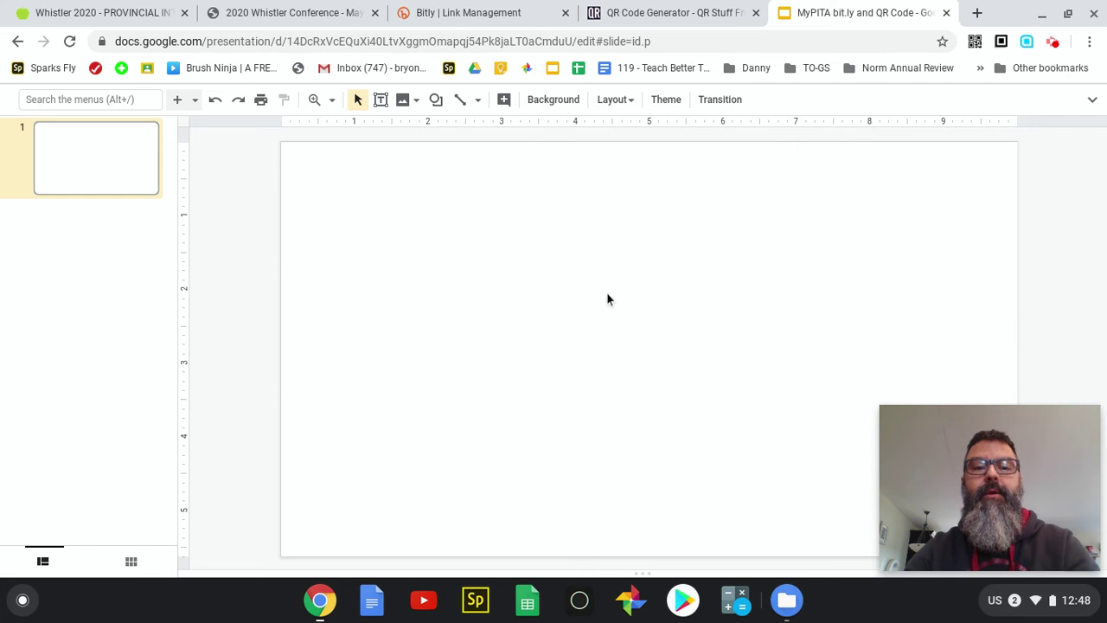
# Step: Paste the copied bit.ly link onto the blank slide, shorten and center its text box, and turn the address into an active link
pyautogui.hotkey('ctrl', 'v')
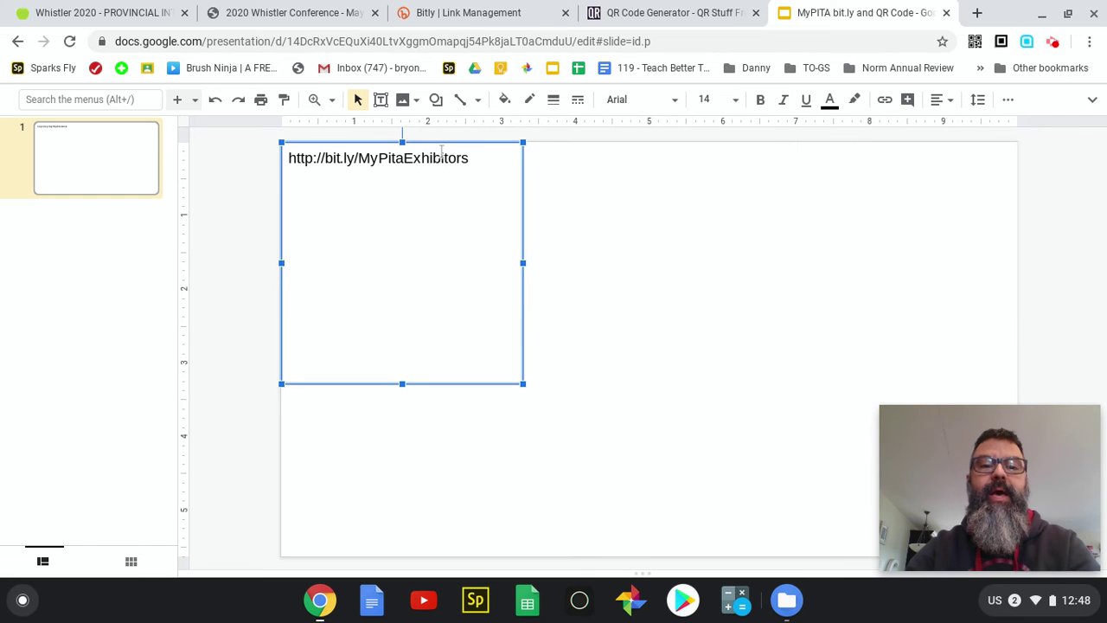
pyautogui.moveTo(402, 142); pyautogui.dragTo(632, 220)
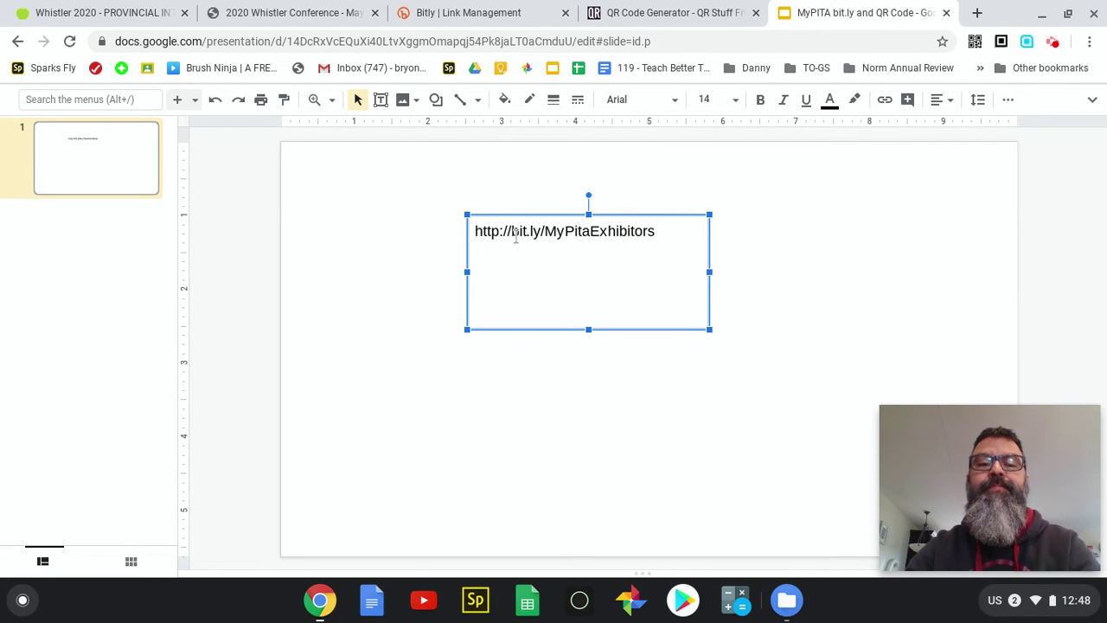
pyautogui.click(656, 231)
pyautogui.press('Return')
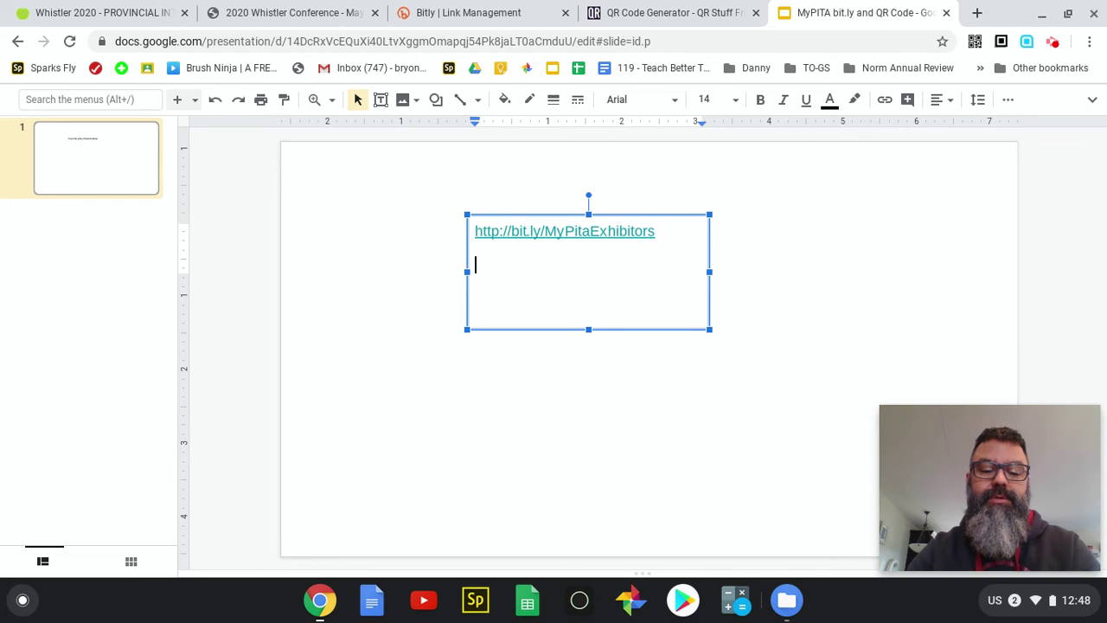
pyautogui.hotkey('ctrl', 'v')
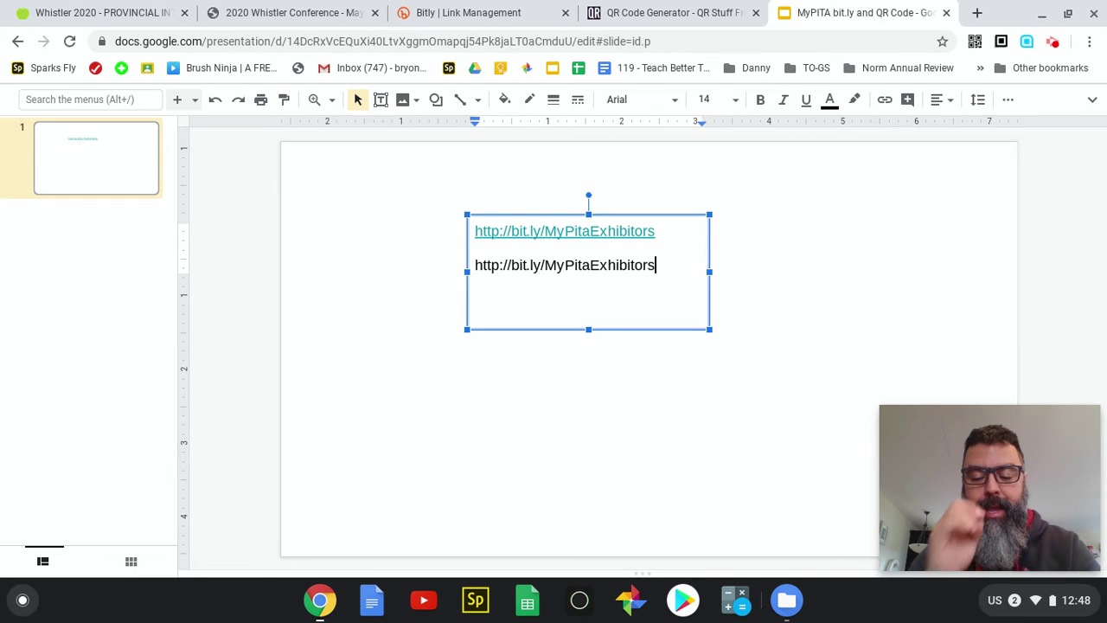
pyautogui.click(608, 265)
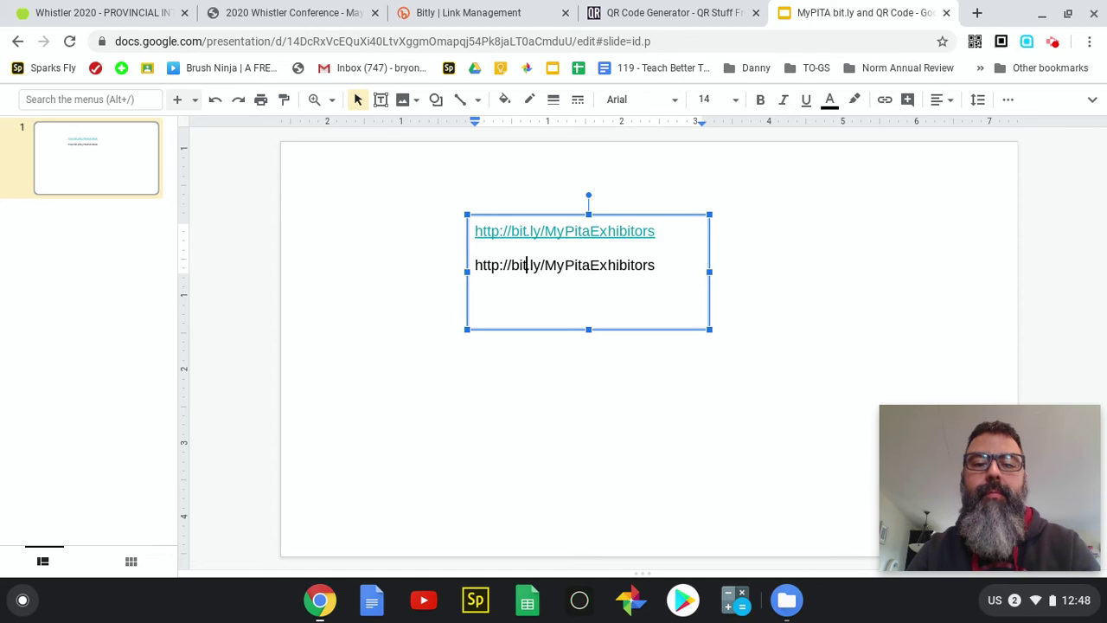
pyautogui.hotkey('ctrl', 'shift', 'Left')
pyautogui.hotkey('ctrl', 'shift', 'Left')
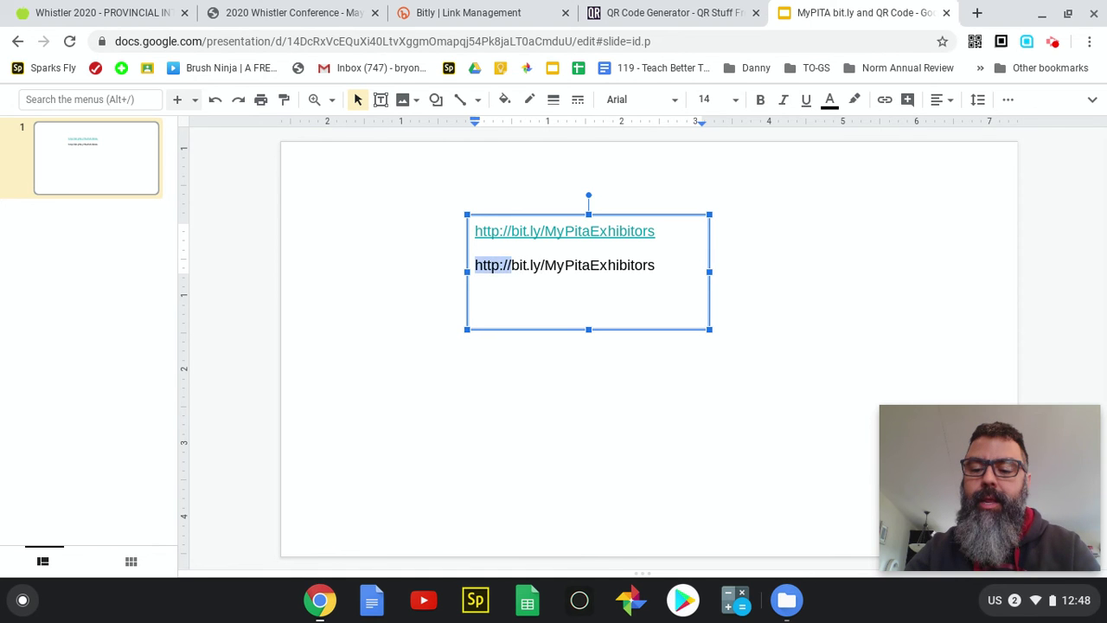
pyautogui.press('BackSpace')
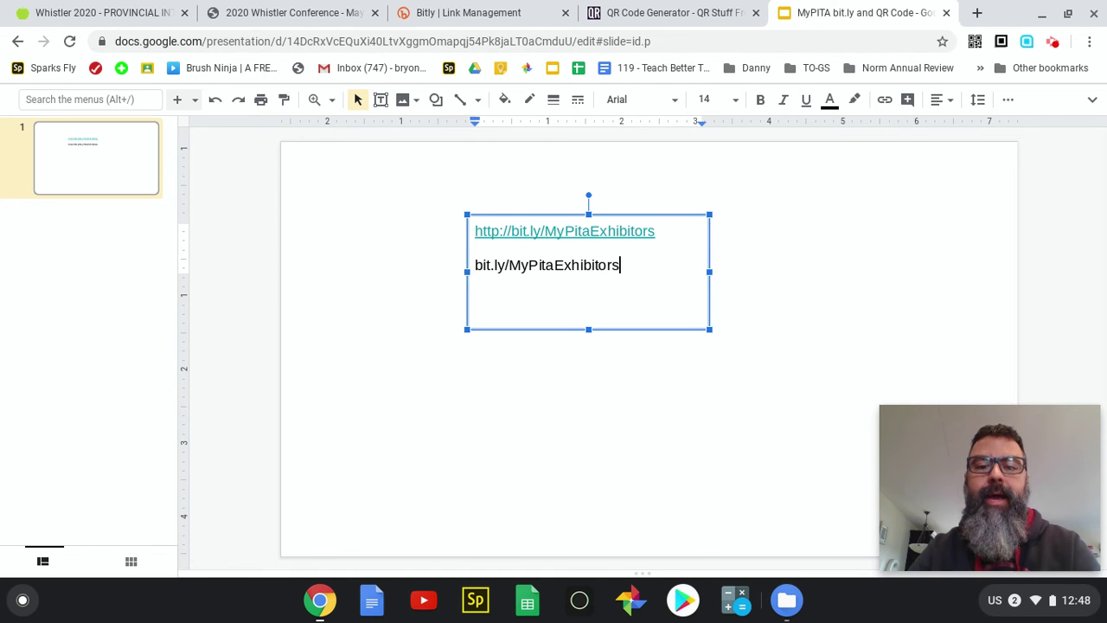
pyautogui.press('Down')
pyautogui.press('Down')
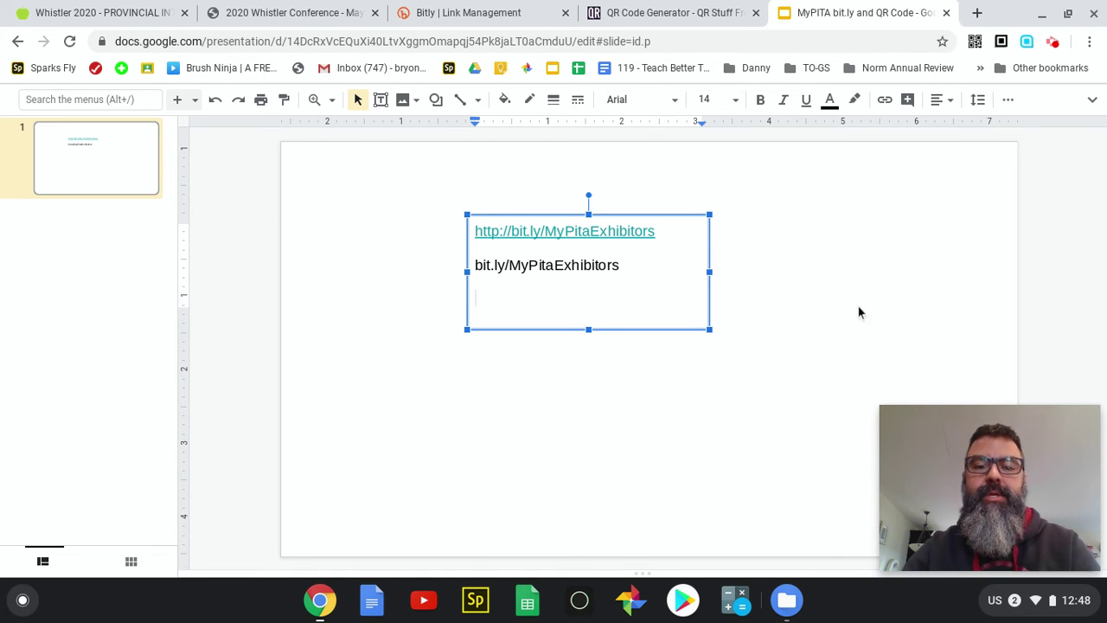
pyautogui.moveTo(625, 265); pyautogui.dragTo(466, 271)
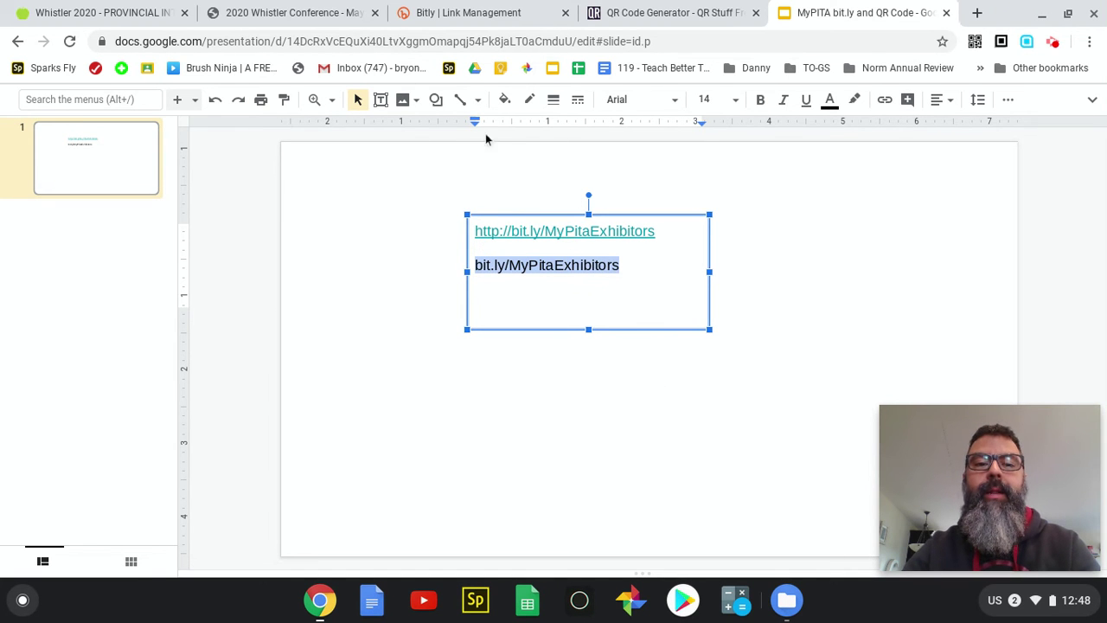
pyautogui.click(885, 99)
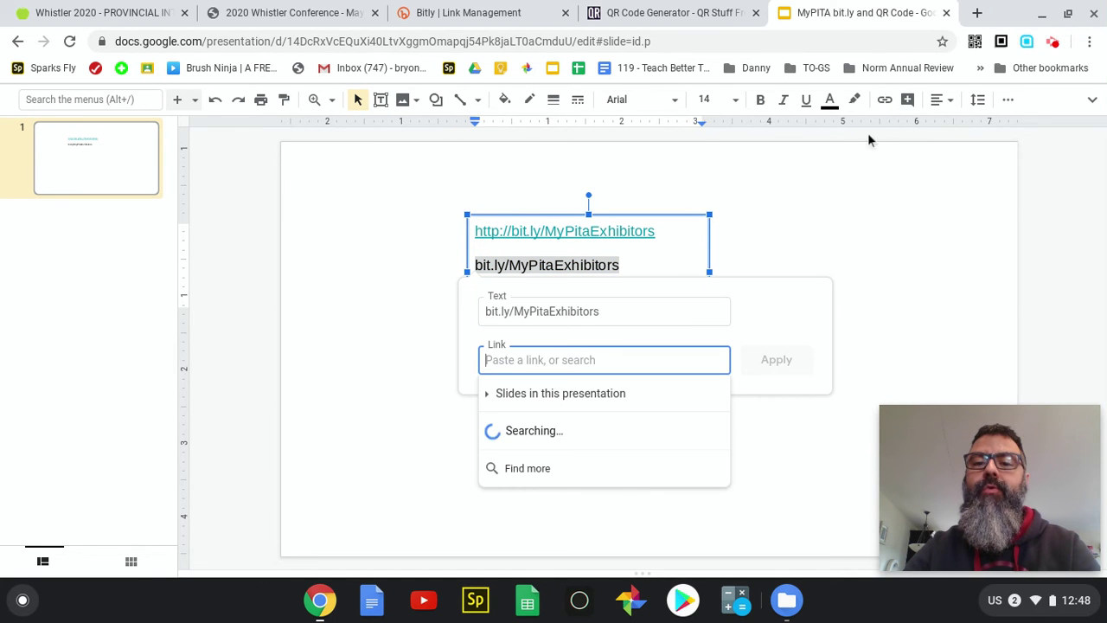
pyautogui.hotkey('ctrl', 'v')
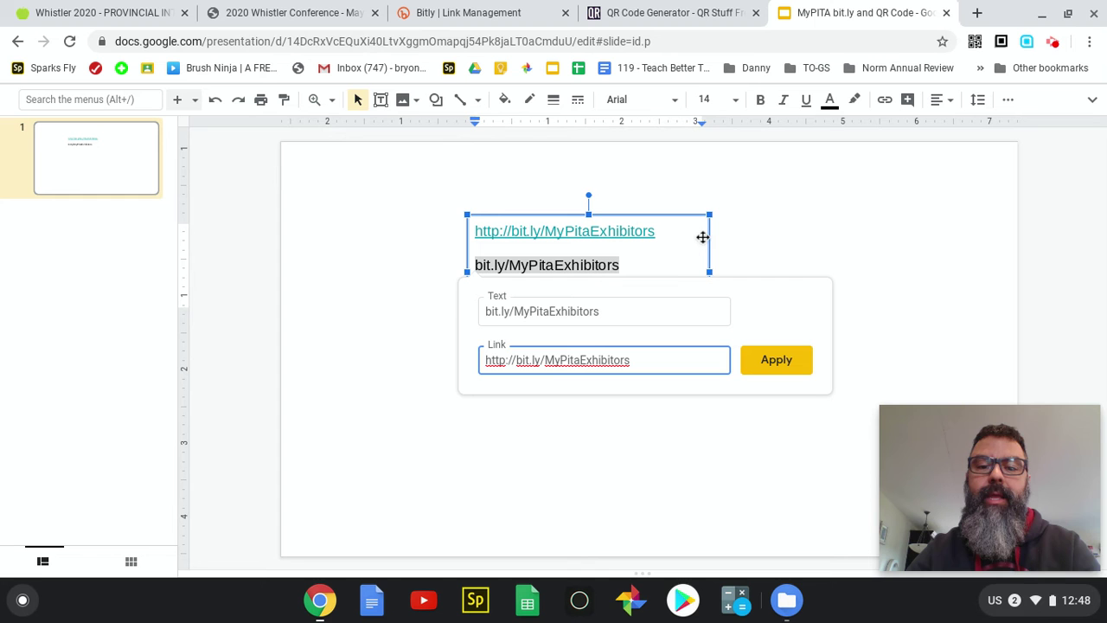
pyautogui.click(775, 359)
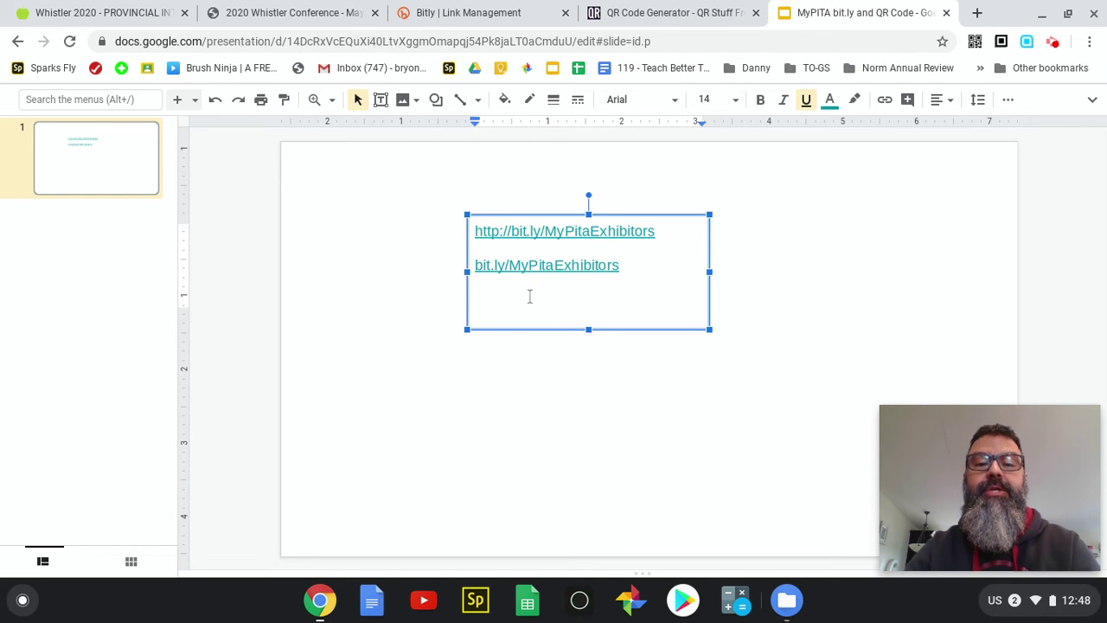
# Step: View the exhibitor page's full address for comparison with the short link, and return to the presentation with the text box deselected
pyautogui.click(271, 18)
pyautogui.click(444, 48)
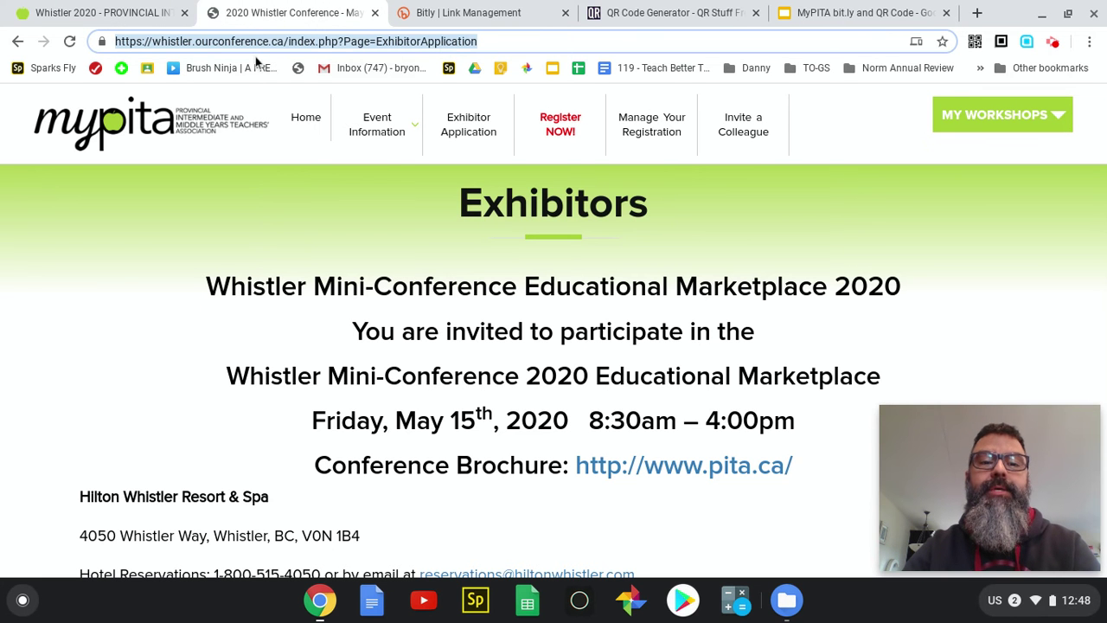
pyautogui.click(875, 12)
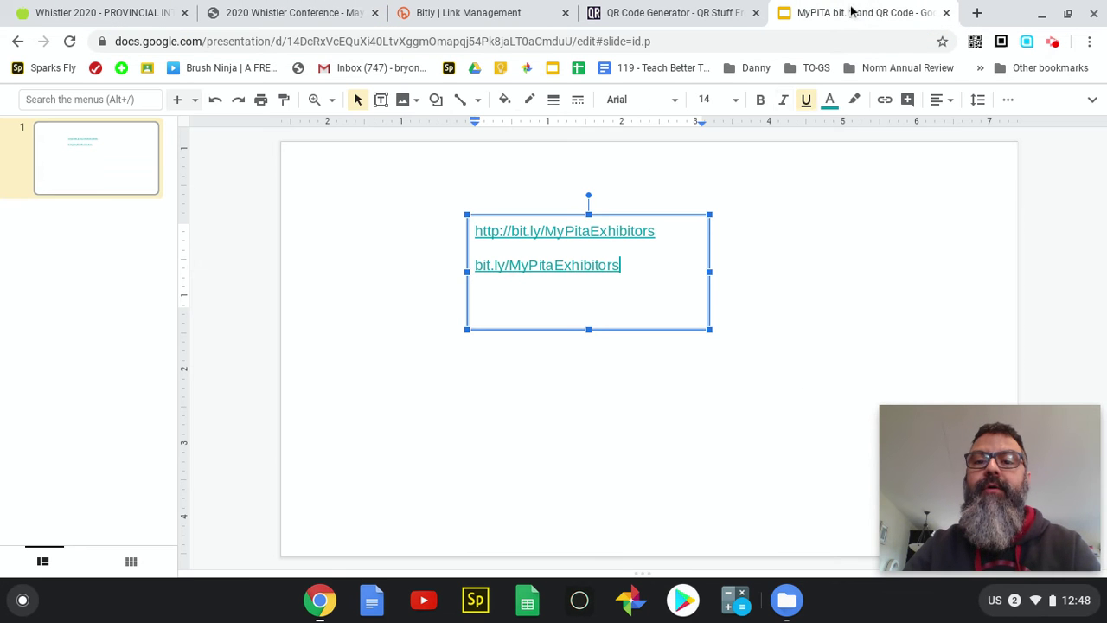
pyautogui.click(774, 303)
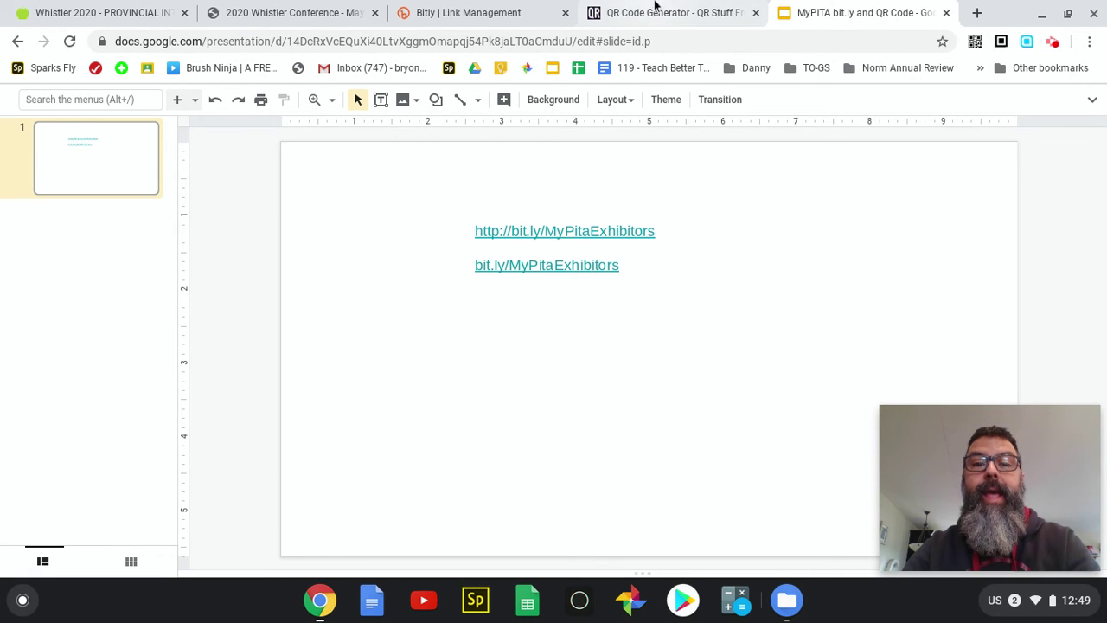
# Step: Search Google for qrstuff and open the QR Stuff code generator site
pyautogui.click(477, 12)
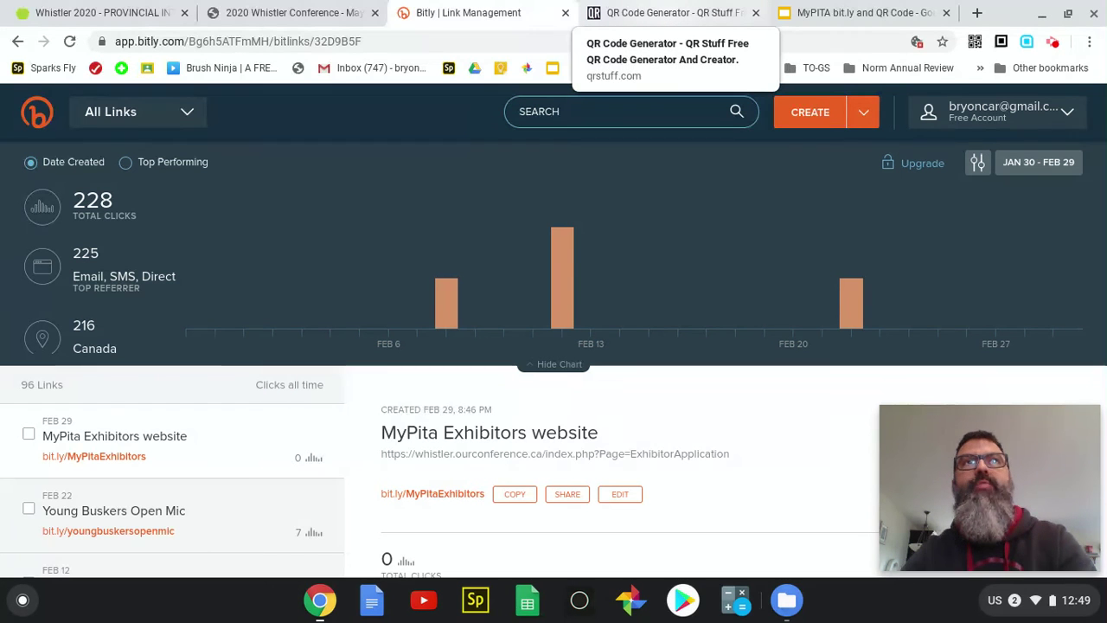
pyautogui.click(673, 15)
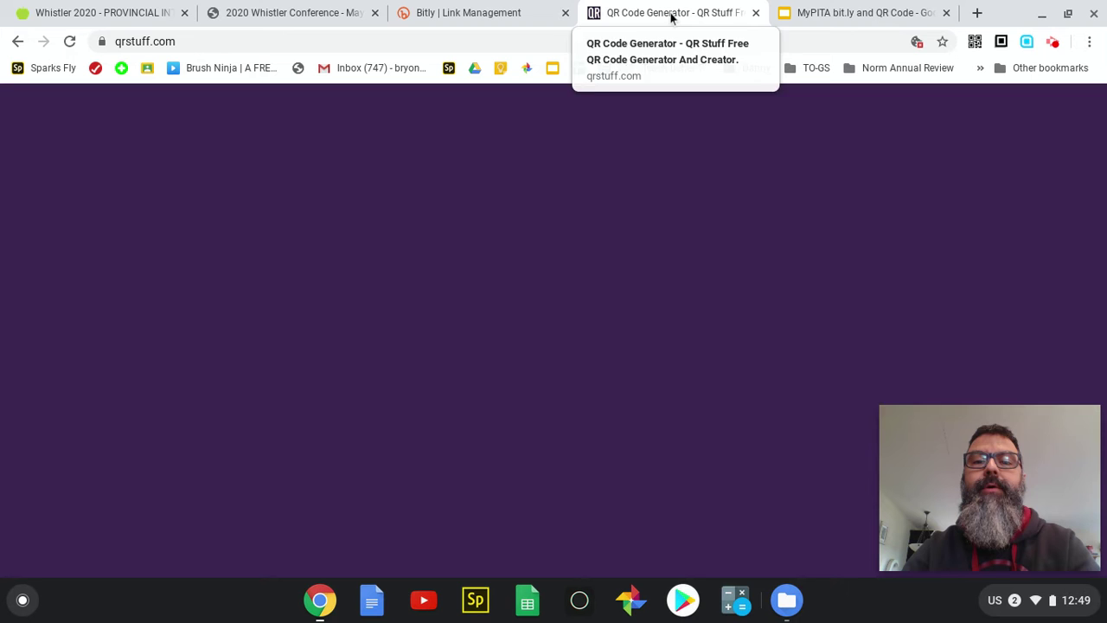
pyautogui.click(207, 40)
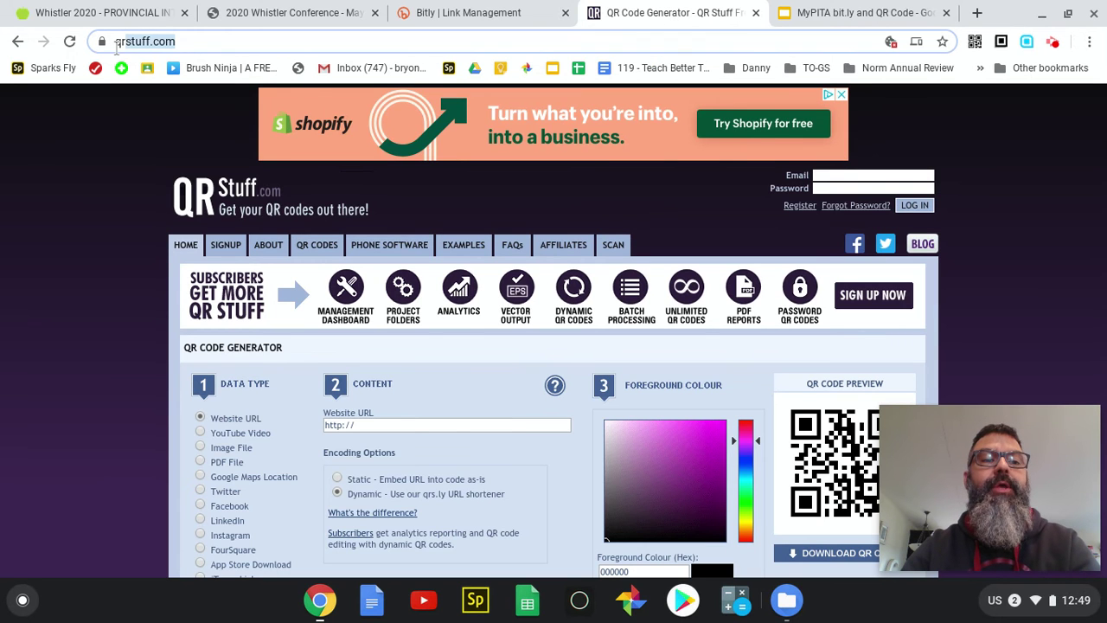
pyautogui.click(307, 43)
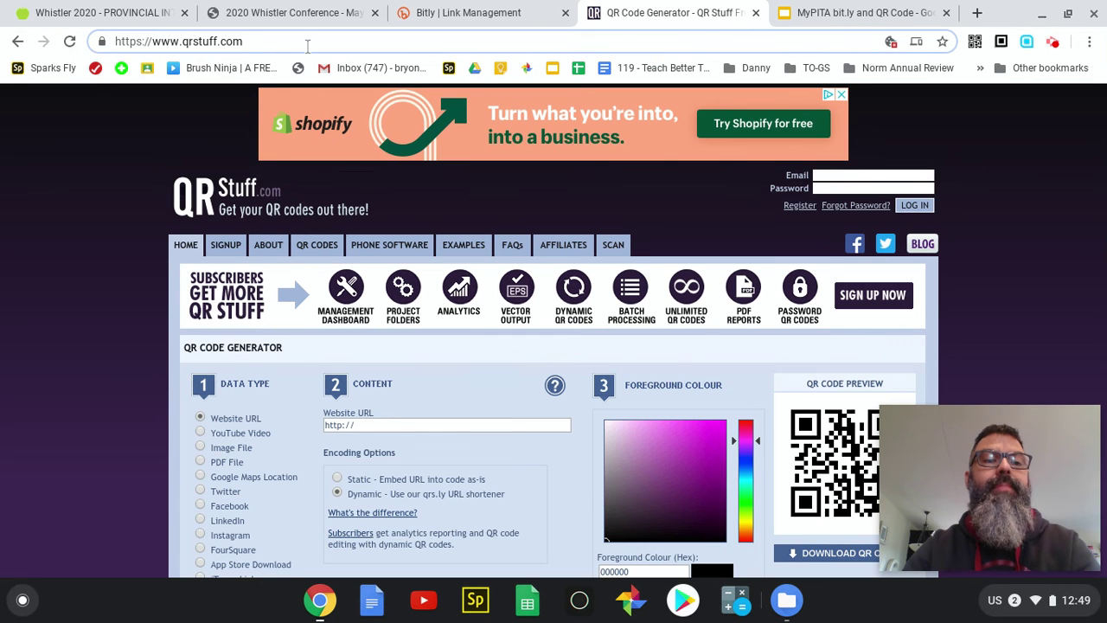
pyautogui.moveTo(307, 45); pyautogui.dragTo(86, 51)
pyautogui.write('qrs')
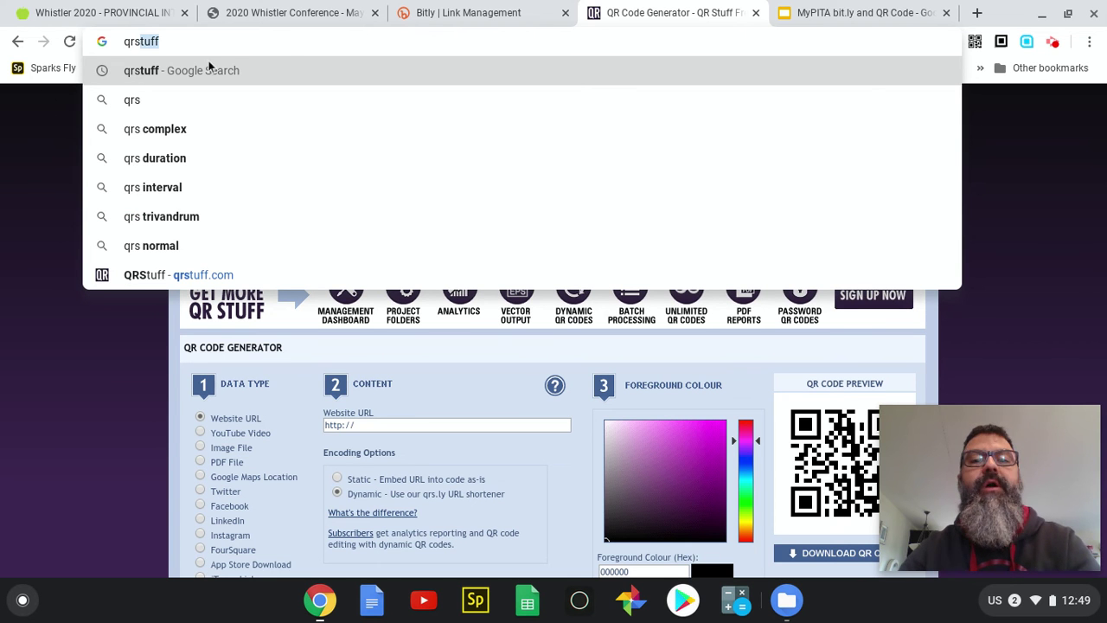
pyautogui.click(266, 42)
pyautogui.write('\\')
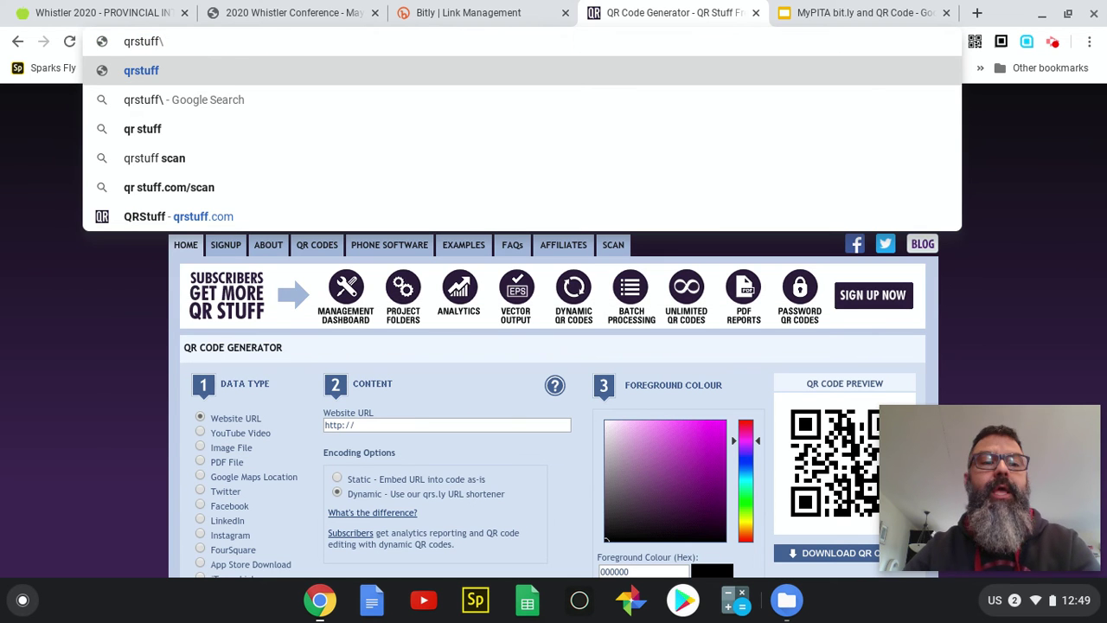
pyautogui.press('Return')
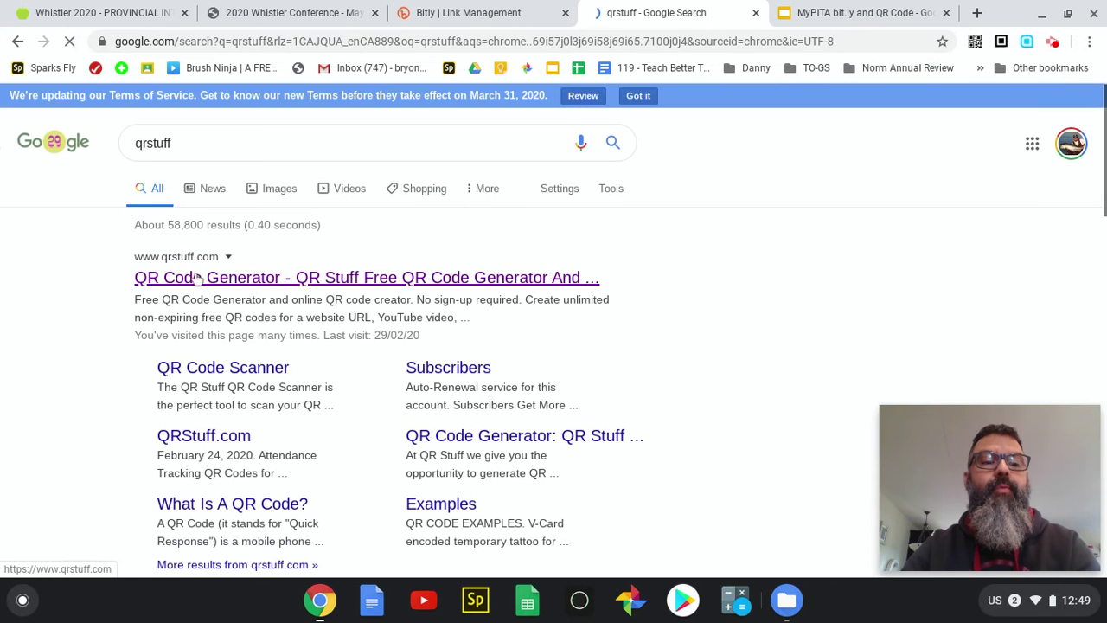
pyautogui.click(294, 278)
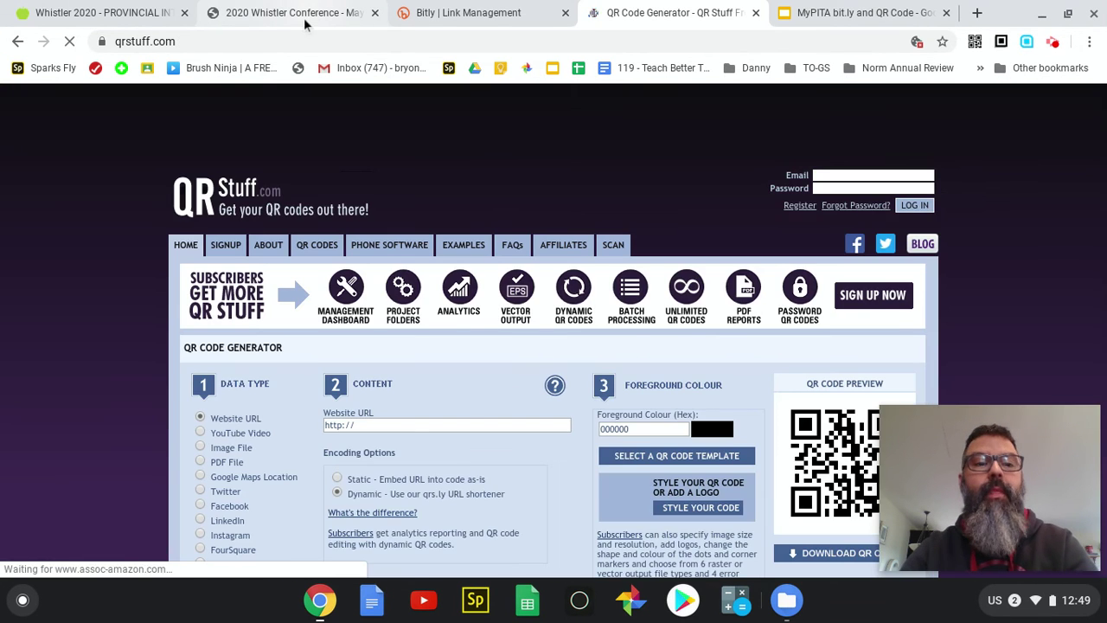
pyautogui.click(309, 14)
pyautogui.moveTo(537, 41); pyautogui.dragTo(86, 73)
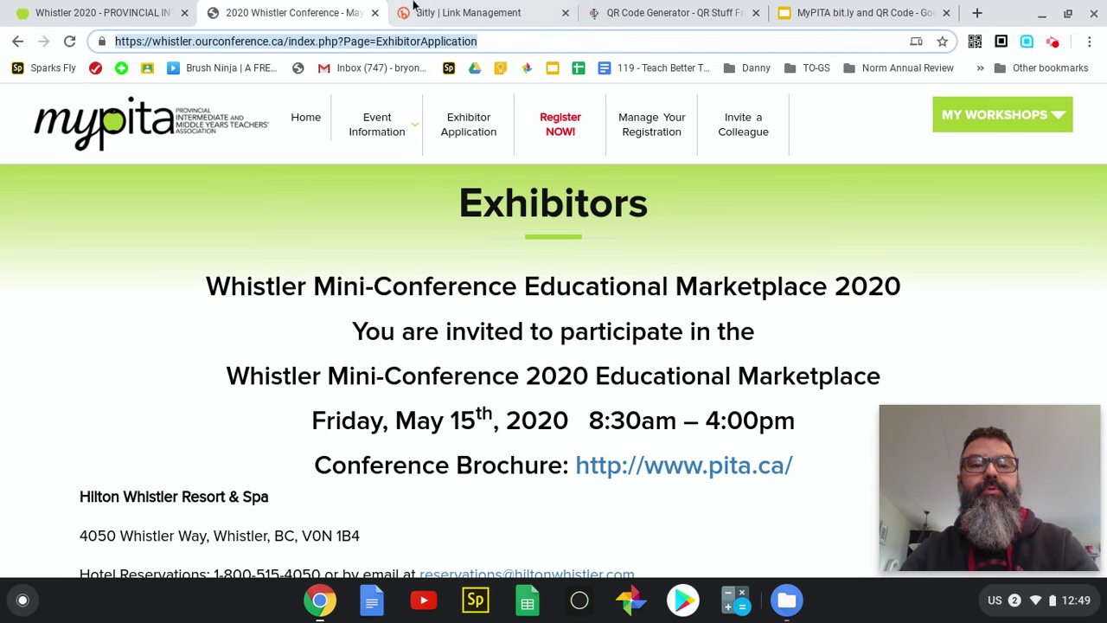
pyautogui.click(669, 15)
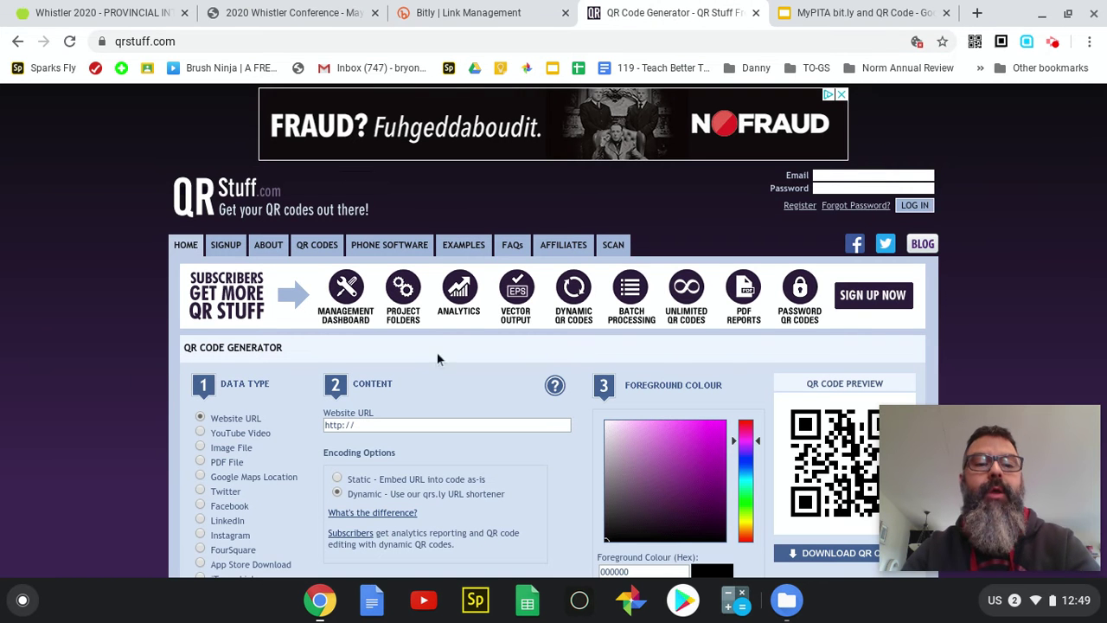
pyautogui.scroll(-2, 249, 381)
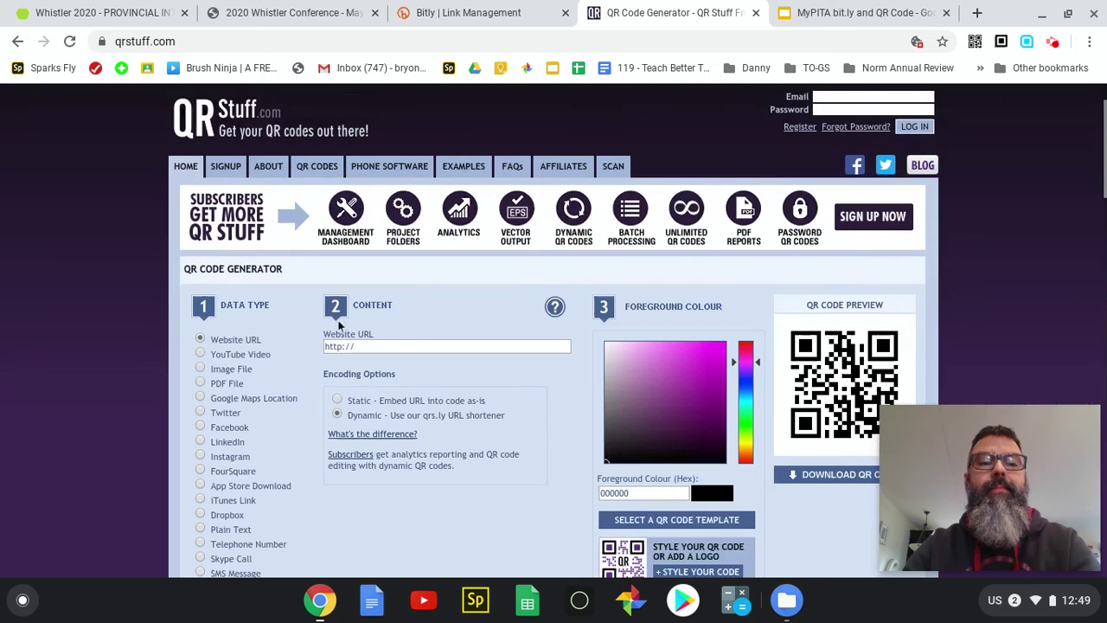
pyautogui.scroll(-2, 446, 346)
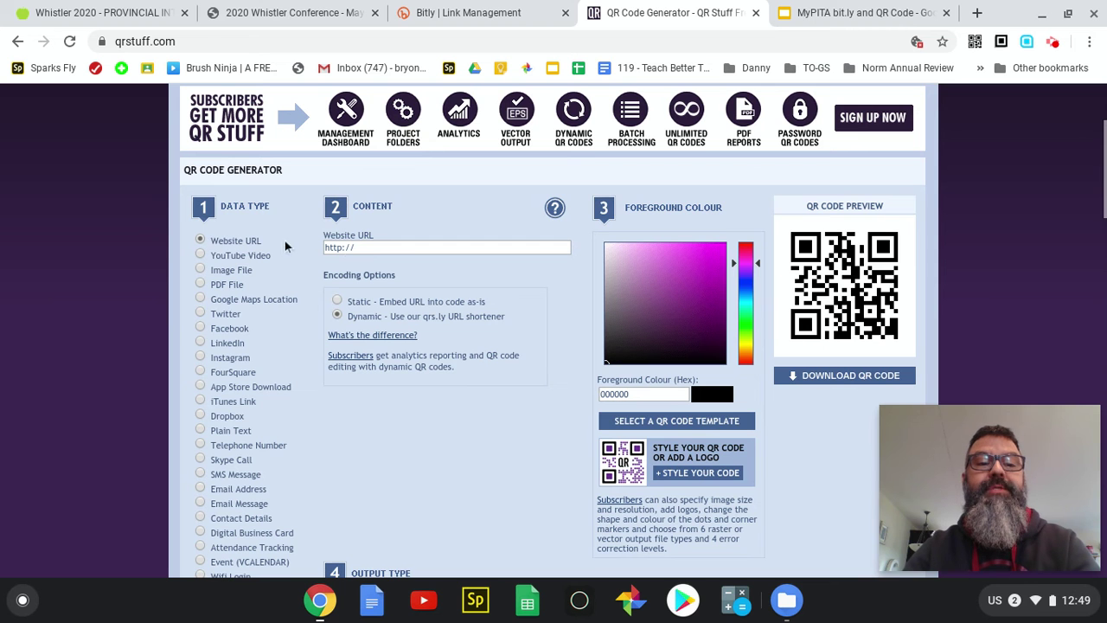
pyautogui.click(413, 248)
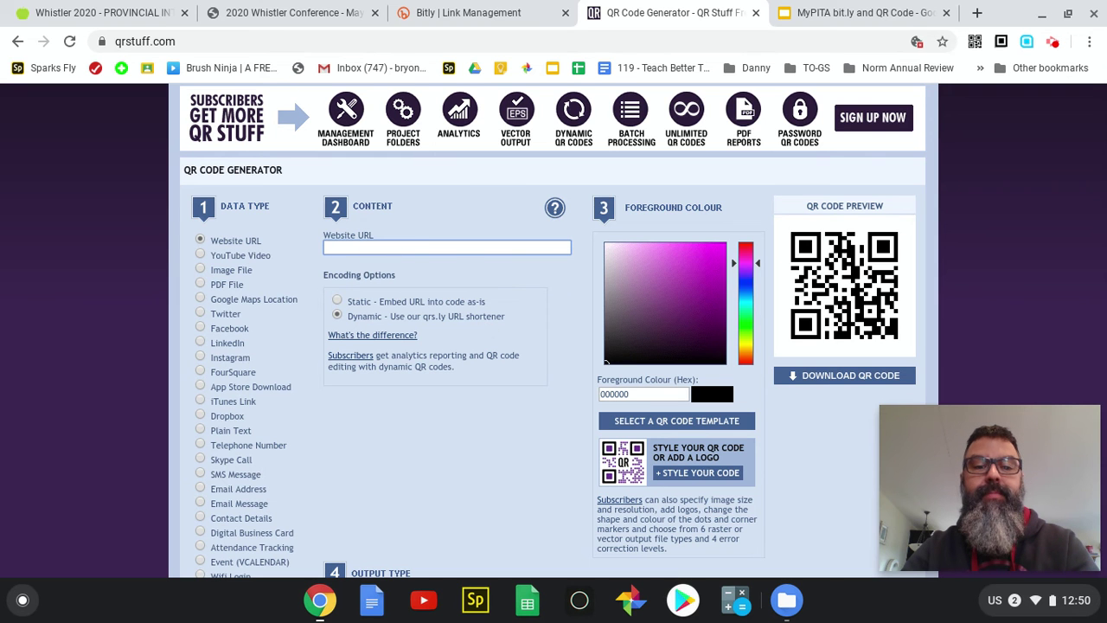
pyautogui.hotkey('ctrl', 'v')
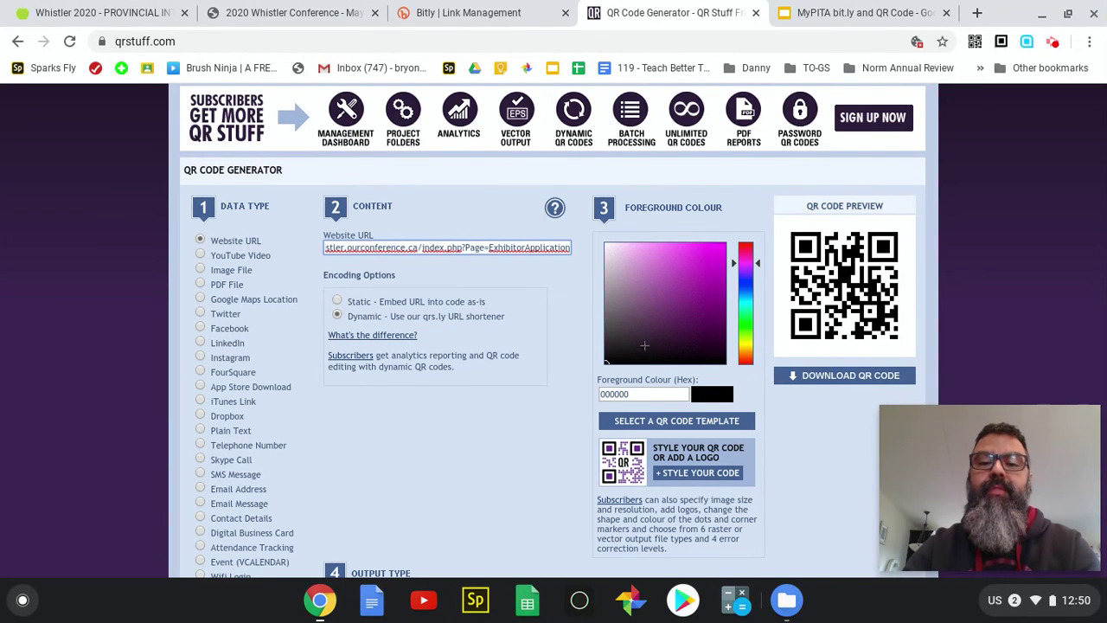
# Step: Try the magenta foreground colour bf20bf for the QR code and return it to black 000000
pyautogui.click(706, 272)
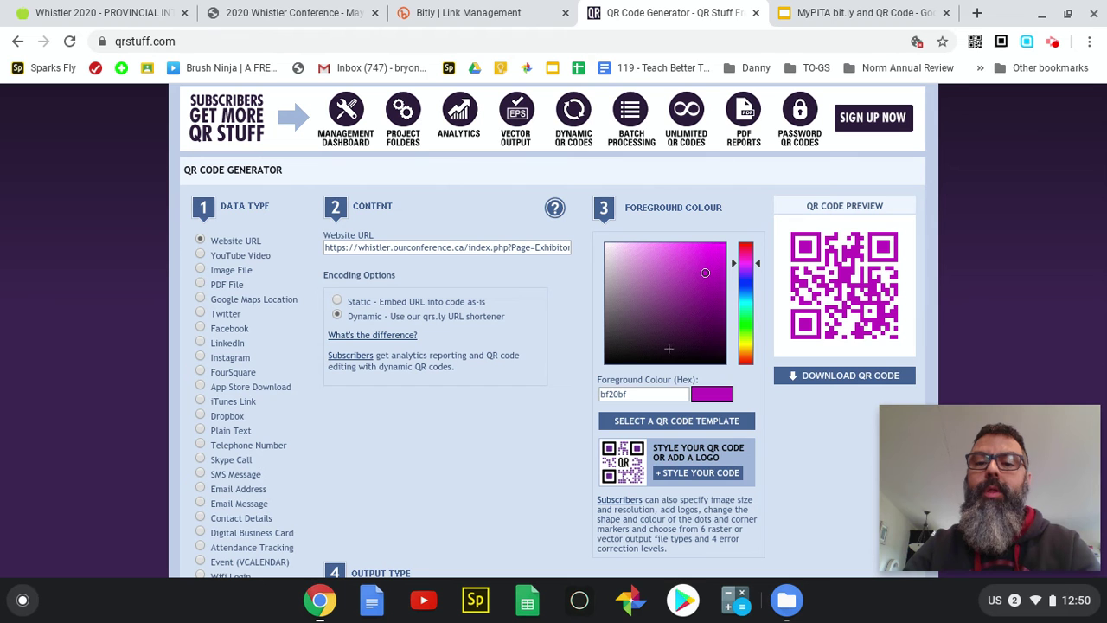
pyautogui.click(607, 363)
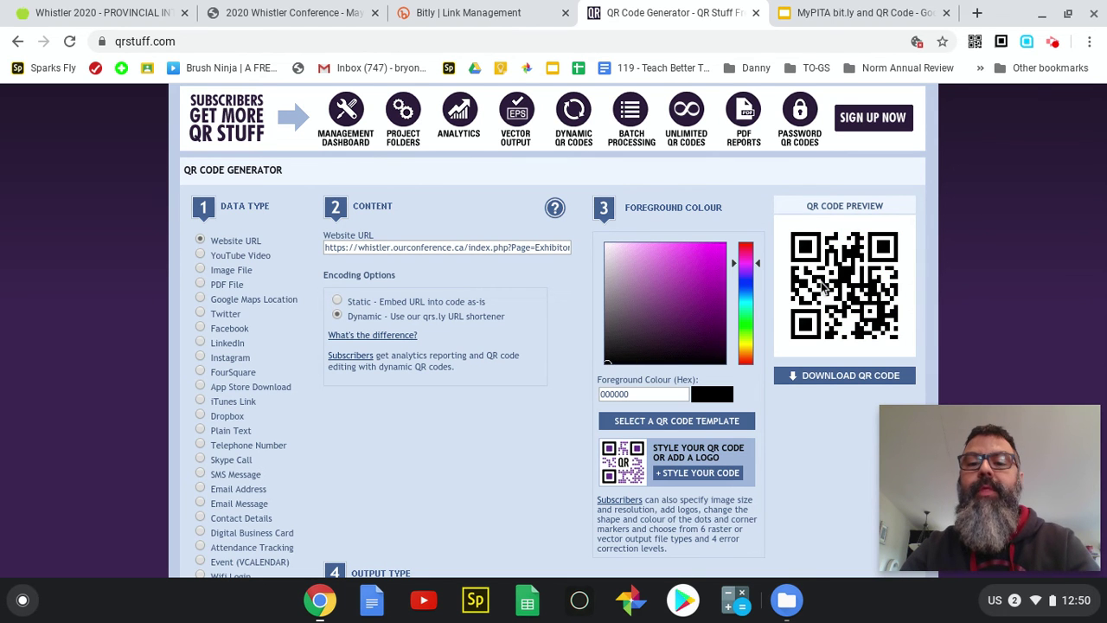
# Step: Download the QR code image, dismiss the download notification and decline the subscriber account offer
pyautogui.click(856, 376)
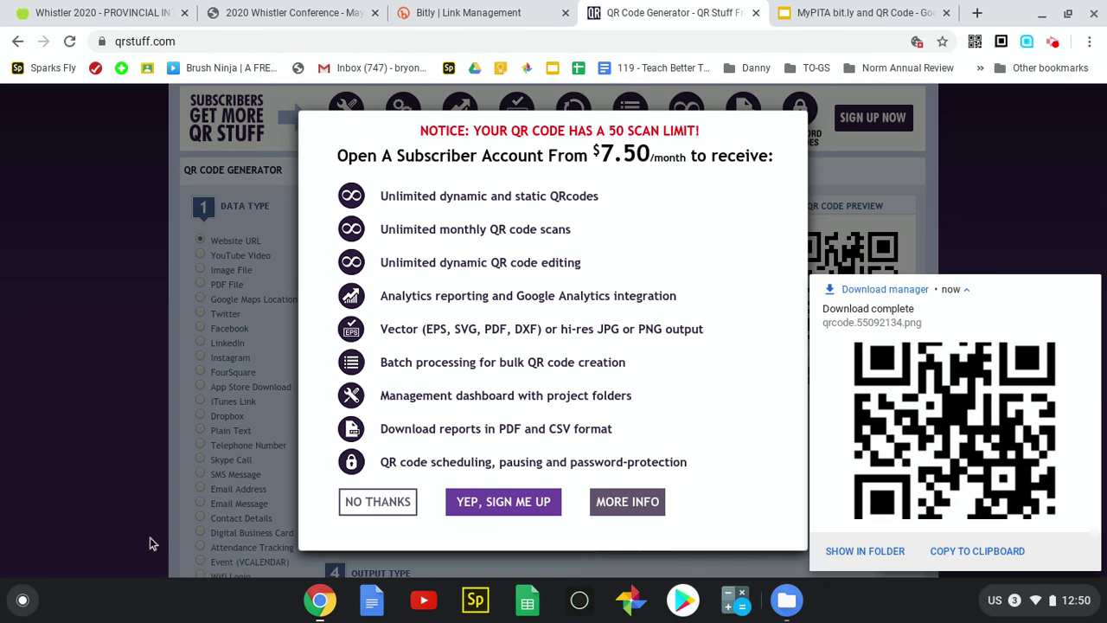
pyautogui.click(1090, 286)
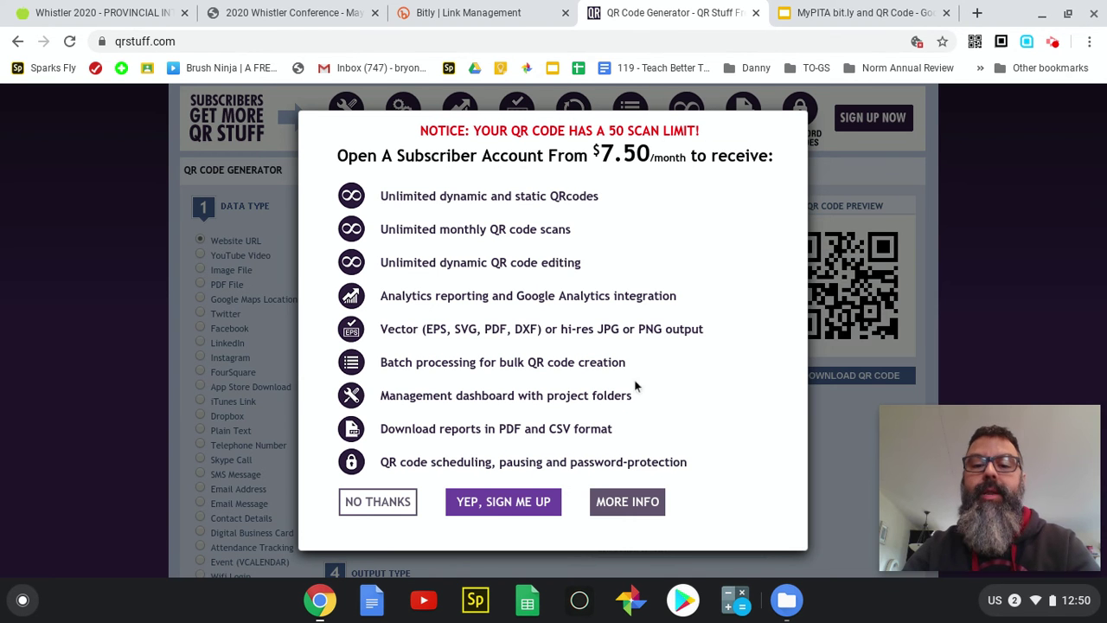
pyautogui.click(383, 504)
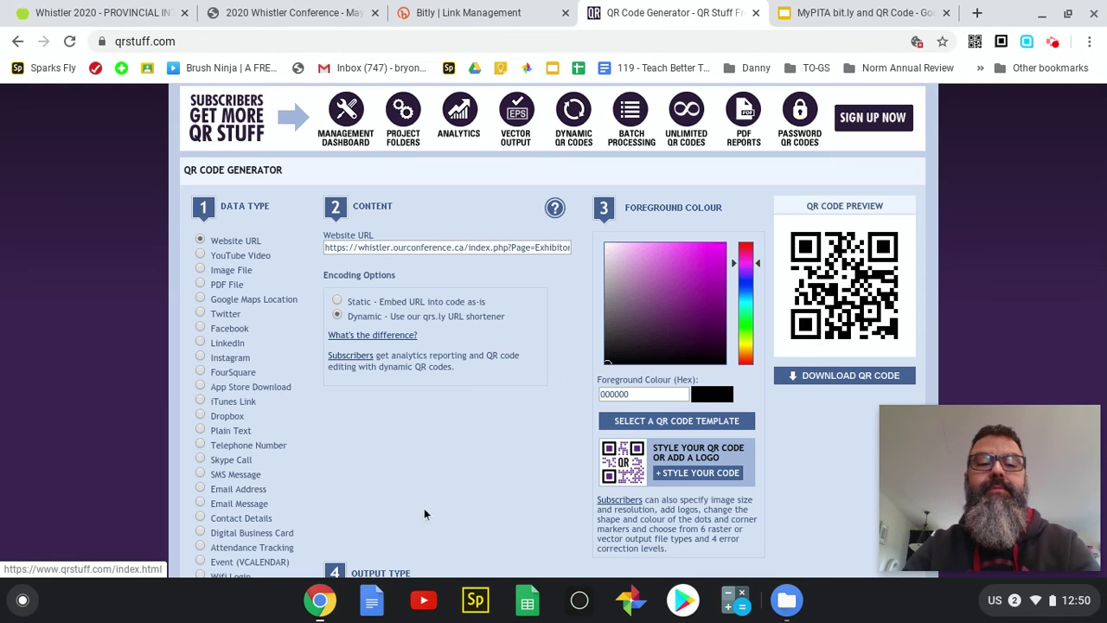
# Step: Copy the QR code preview image and paste it into the Google Slides presentation, placing it below the two bit.ly links
pyautogui.rightClick(845, 289)
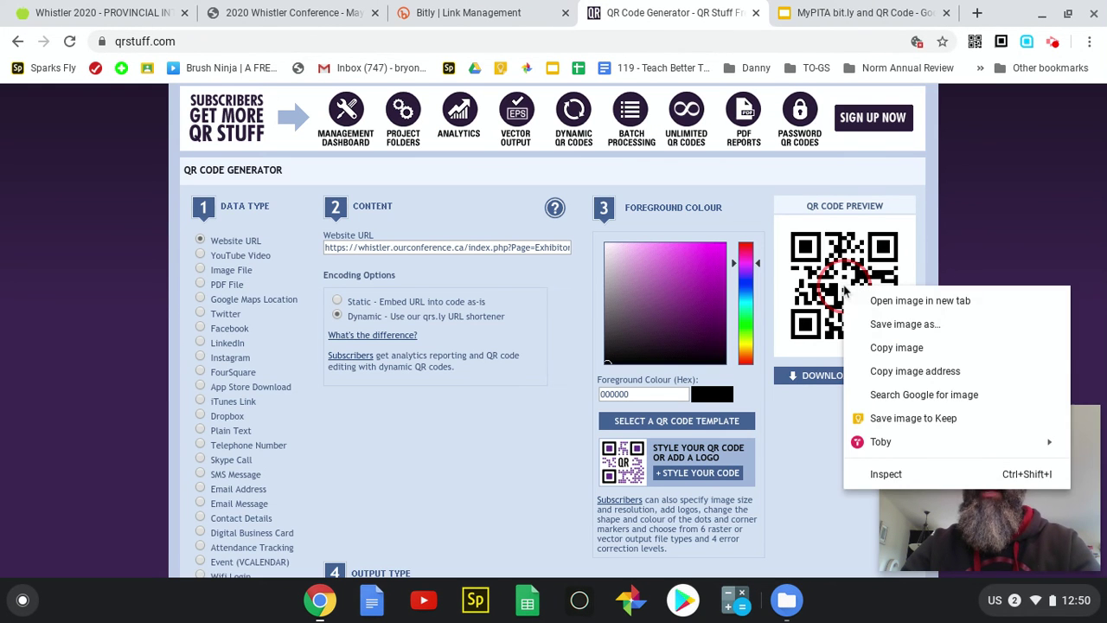
pyautogui.click(886, 348)
pyautogui.click(847, 13)
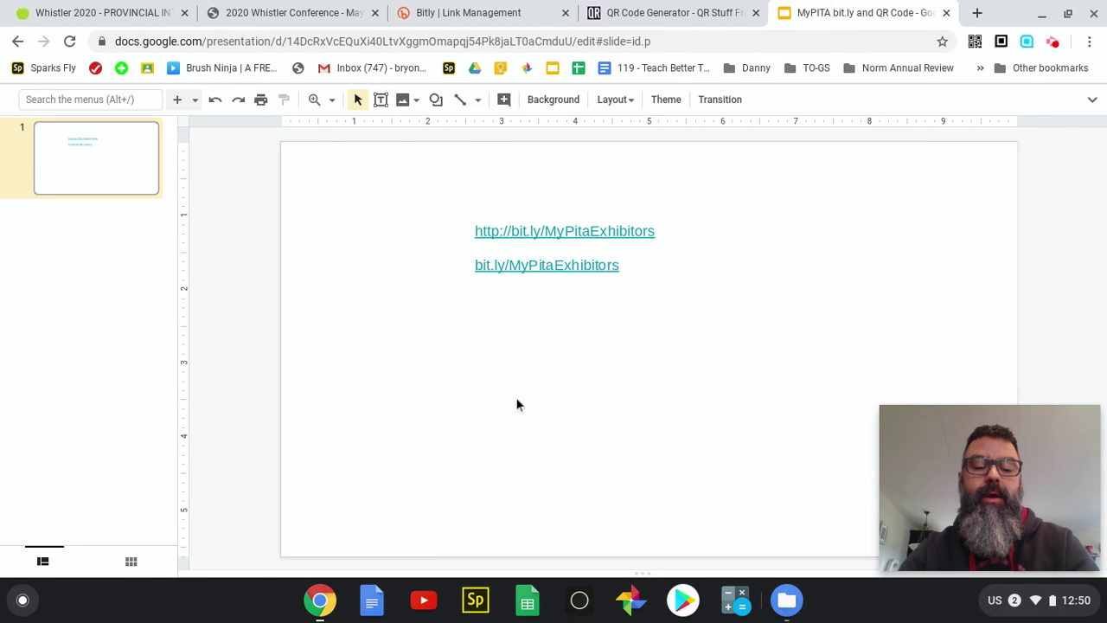
pyautogui.hotkey('ctrl', 'v')
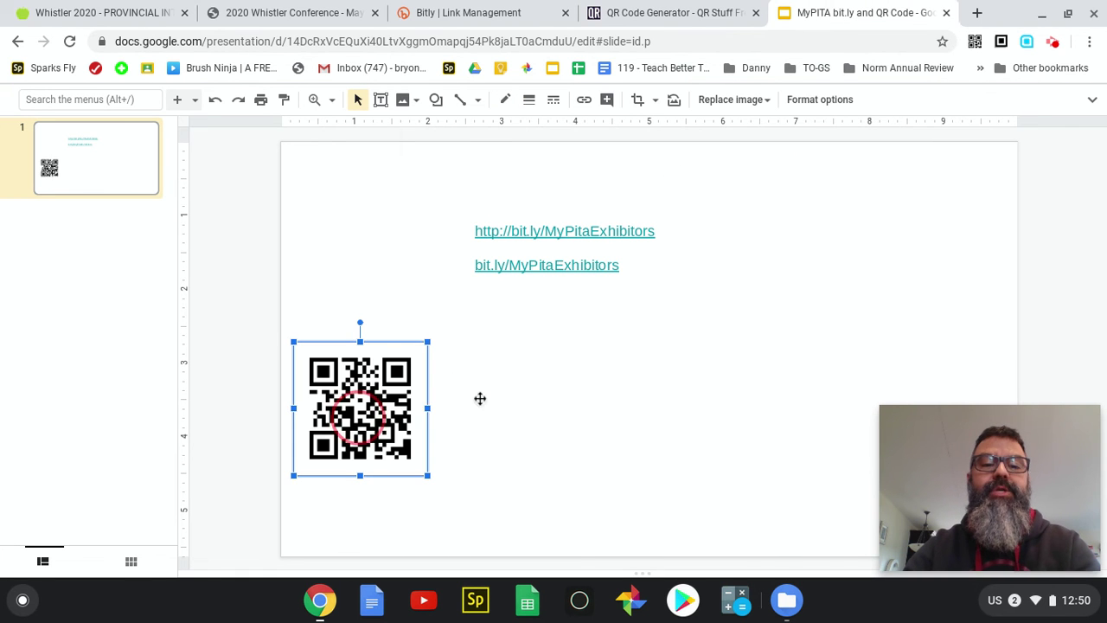
pyautogui.moveTo(355, 413); pyautogui.dragTo(585, 378)
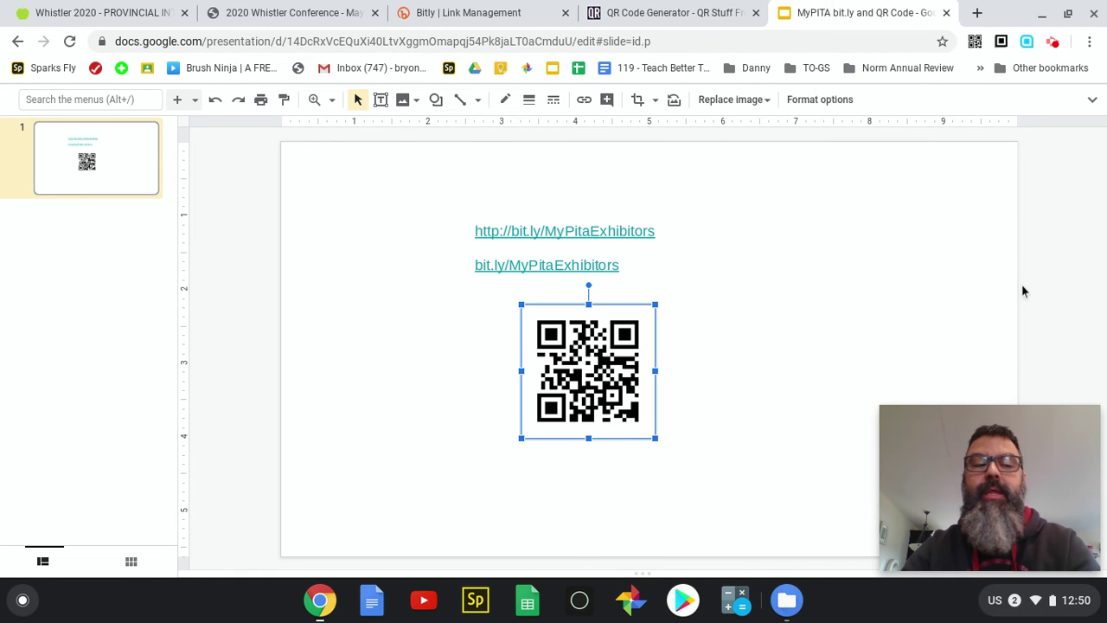
pyautogui.click(1068, 271)
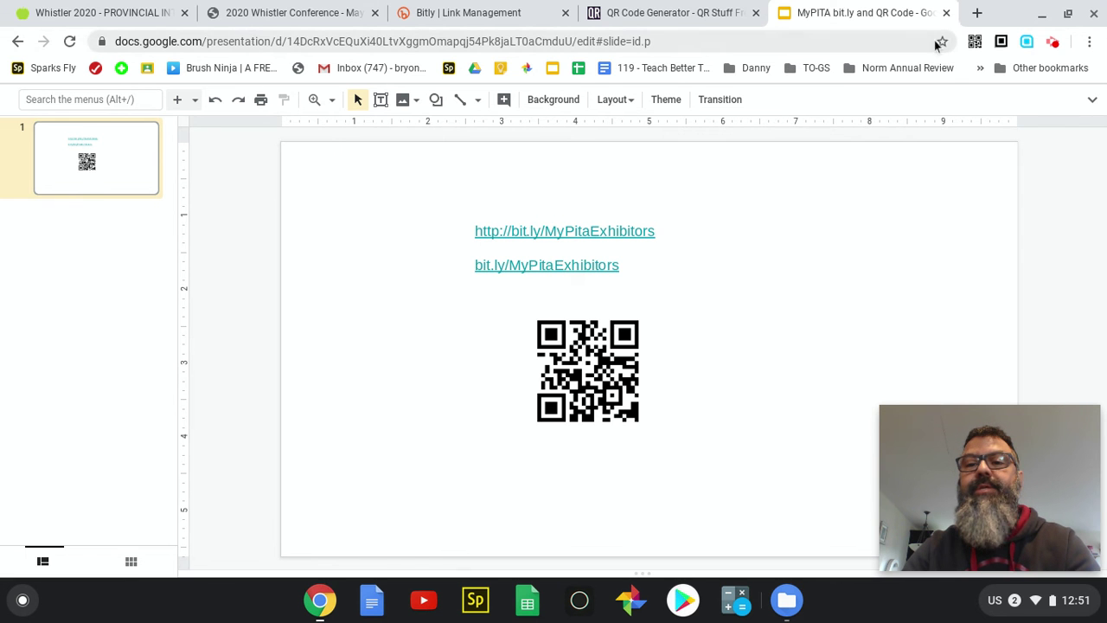
# Step: Open the browser's extensions page and go from there to the Chrome Web Store
pyautogui.click(1093, 42)
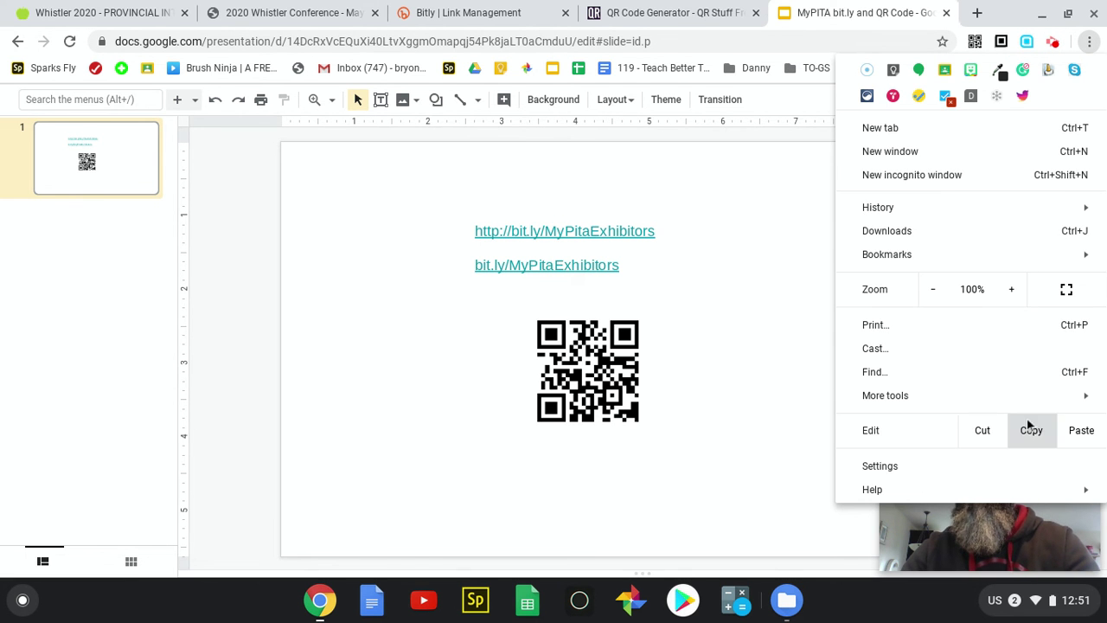
pyautogui.moveTo(960, 403)
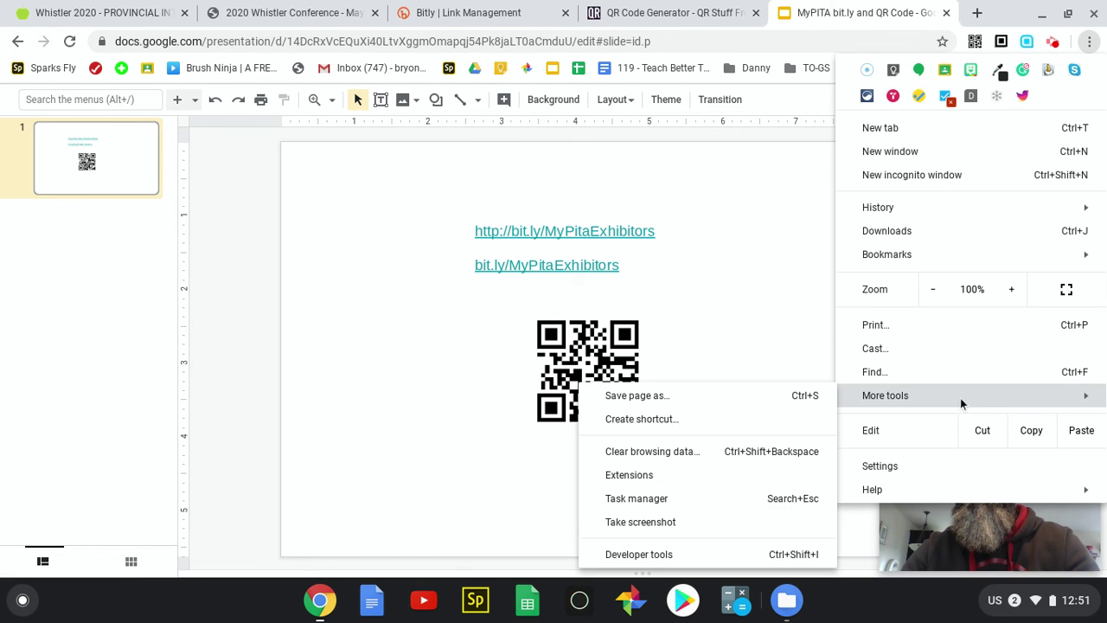
pyautogui.click(663, 476)
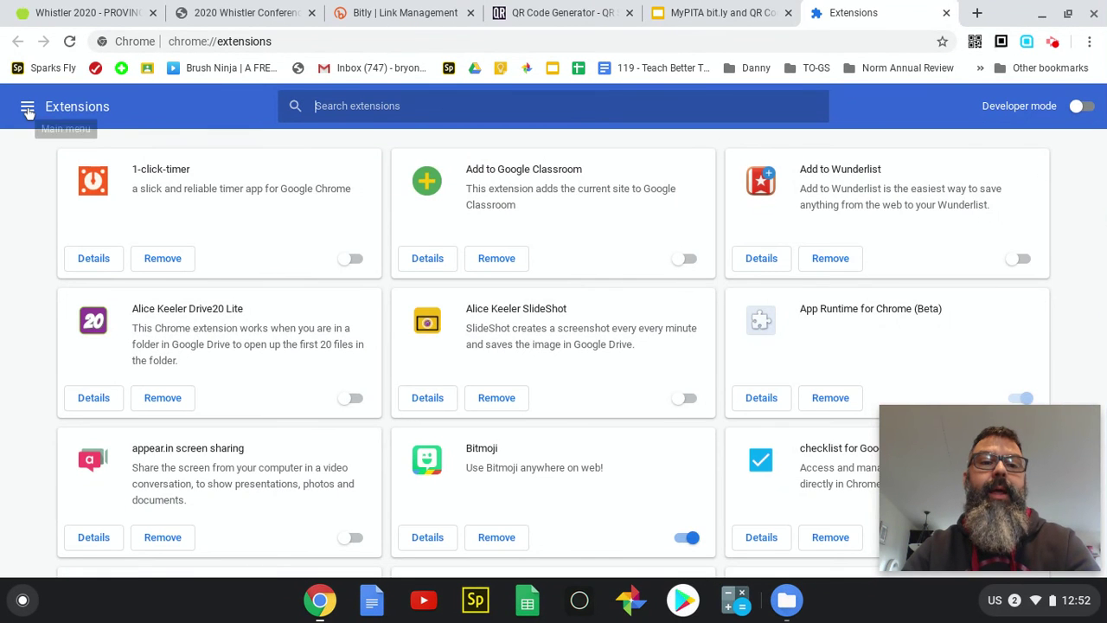
pyautogui.click(28, 109)
pyautogui.click(69, 558)
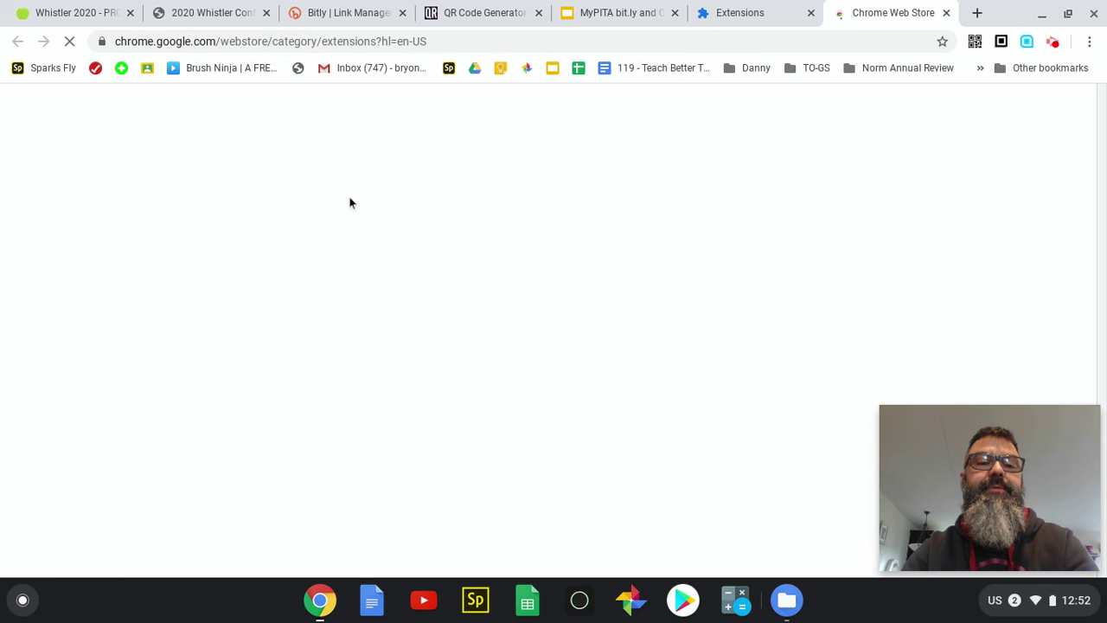
# Step: Search the Chrome Web Store for "qrcode generator" and look through the listed extensions
pyautogui.write('qrcode')
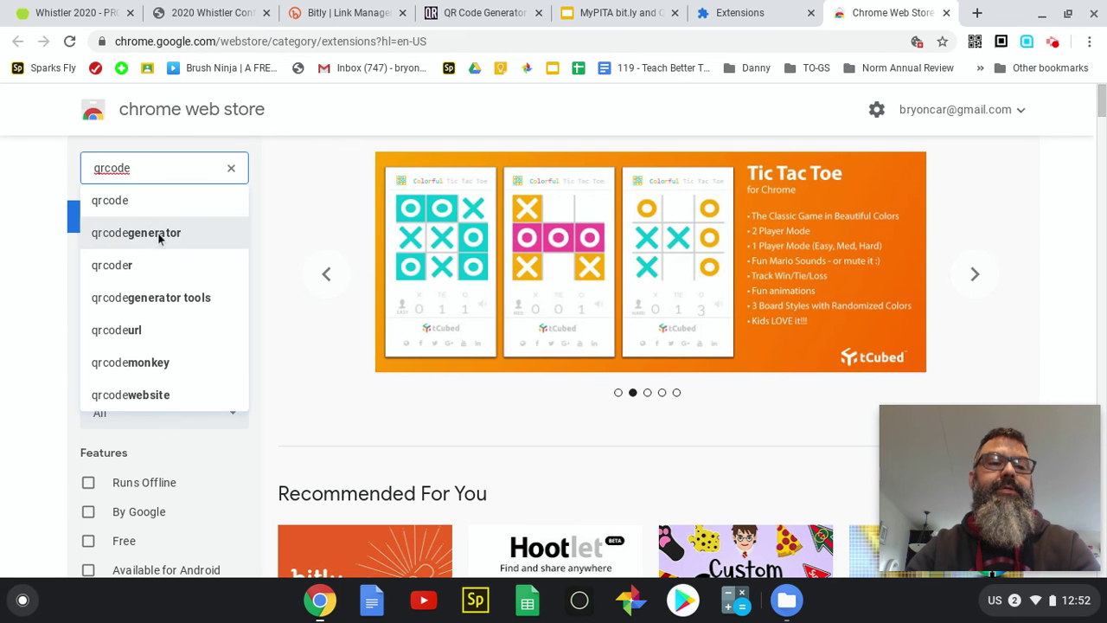
pyautogui.click(151, 233)
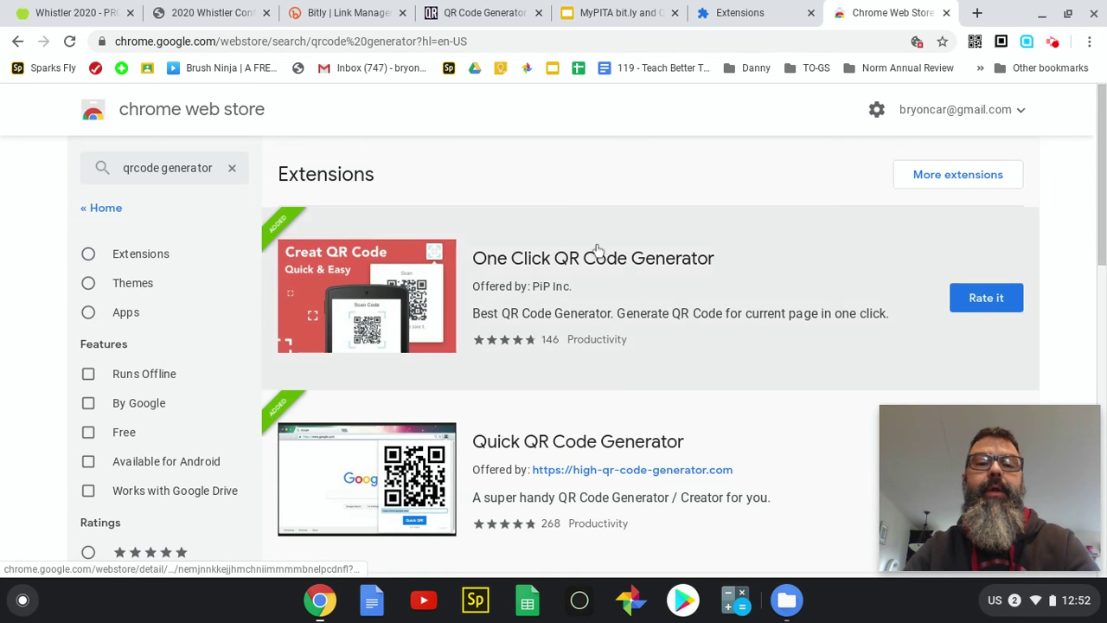
pyautogui.scroll(-1, 717, 250)
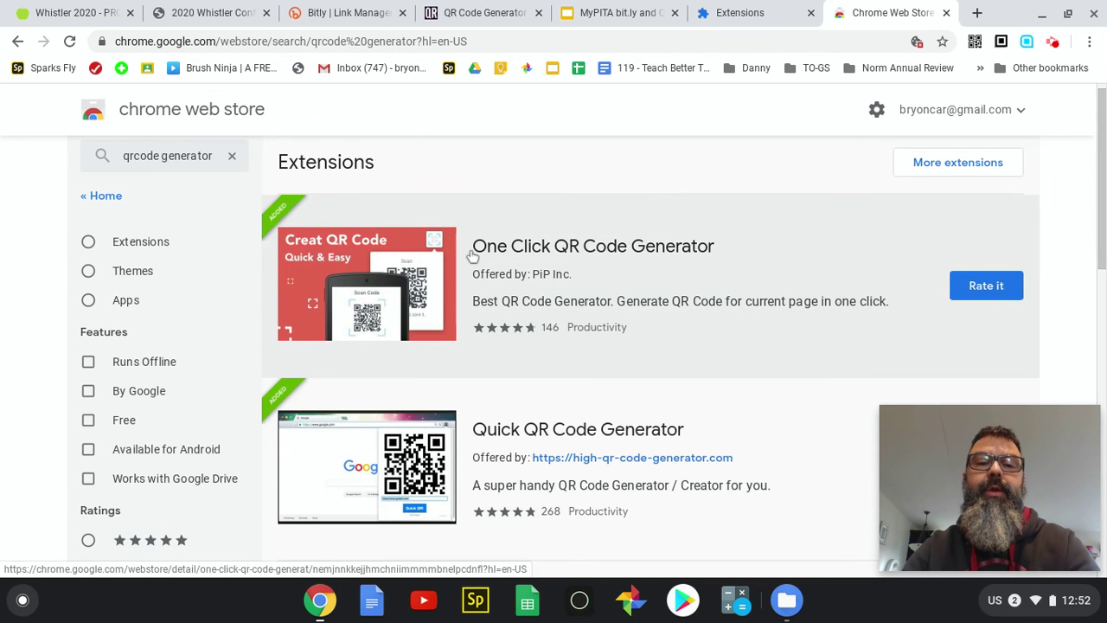
pyautogui.scroll(-1, 536, 381)
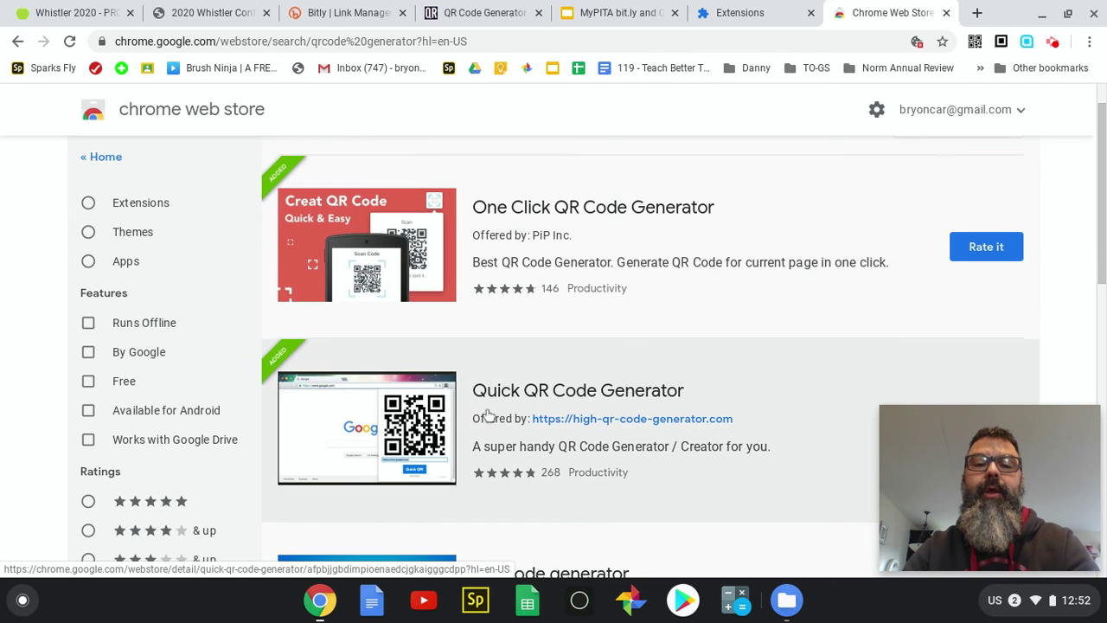
pyautogui.scroll(-3, 679, 395)
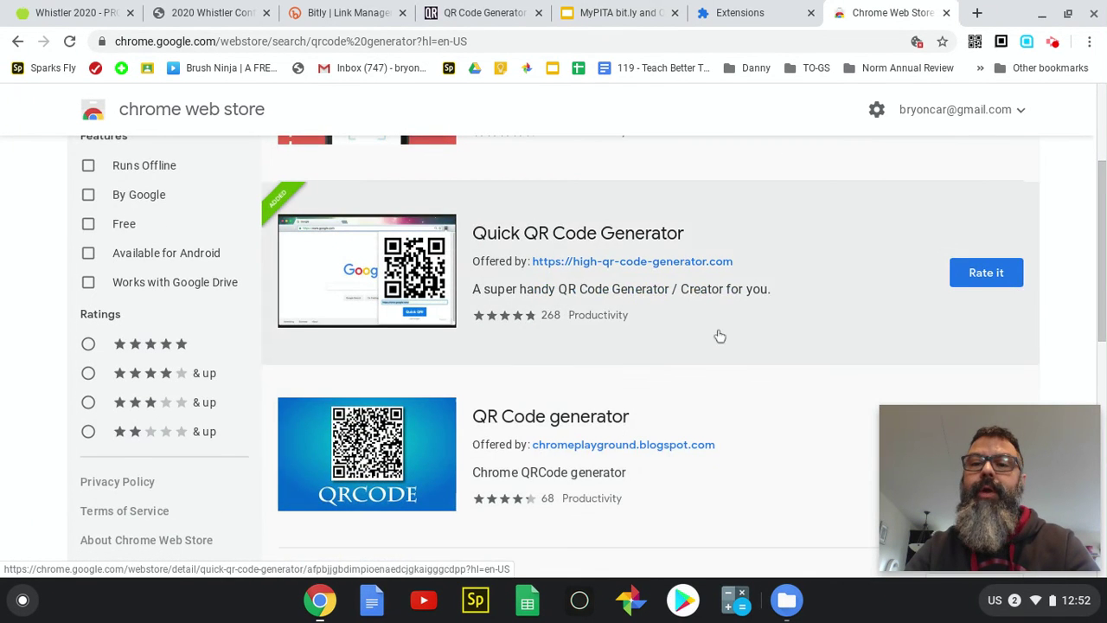
pyautogui.scroll(4, 717, 337)
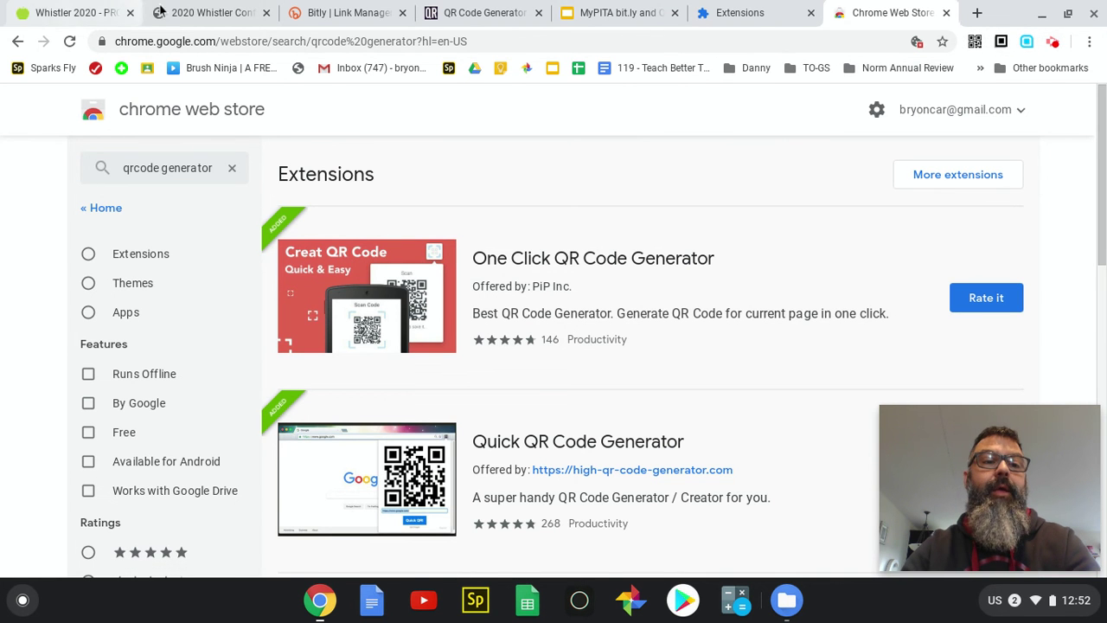
# Step: Generate a QR code for the exhibitor page with the Premium QR Code Generator extension, save it and copy the image to the clipboard
pyautogui.click(204, 26)
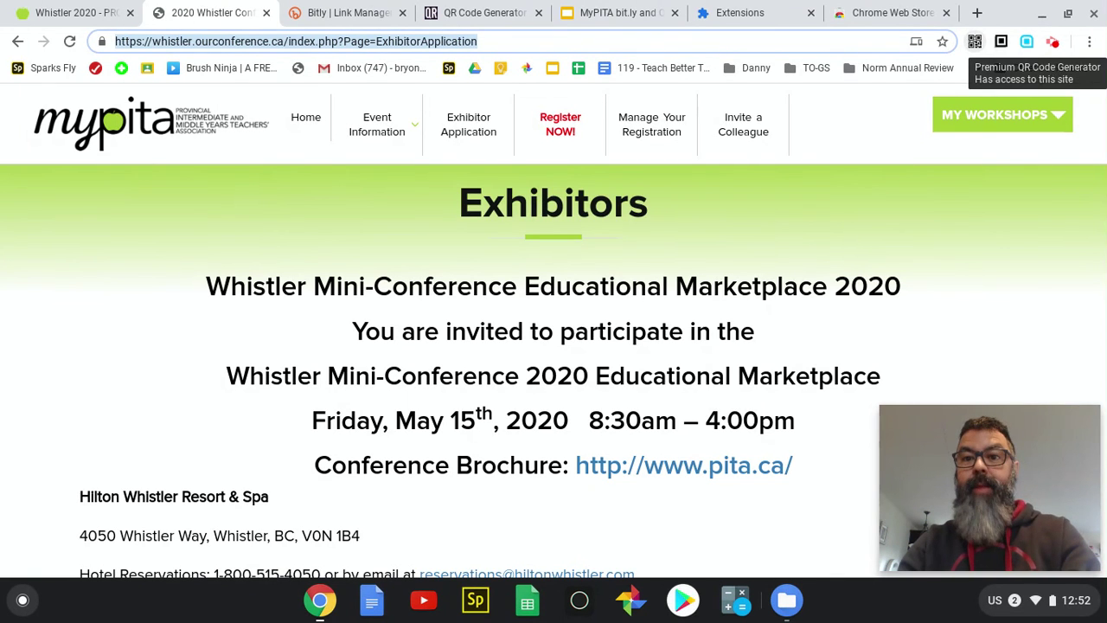
pyautogui.click(976, 43)
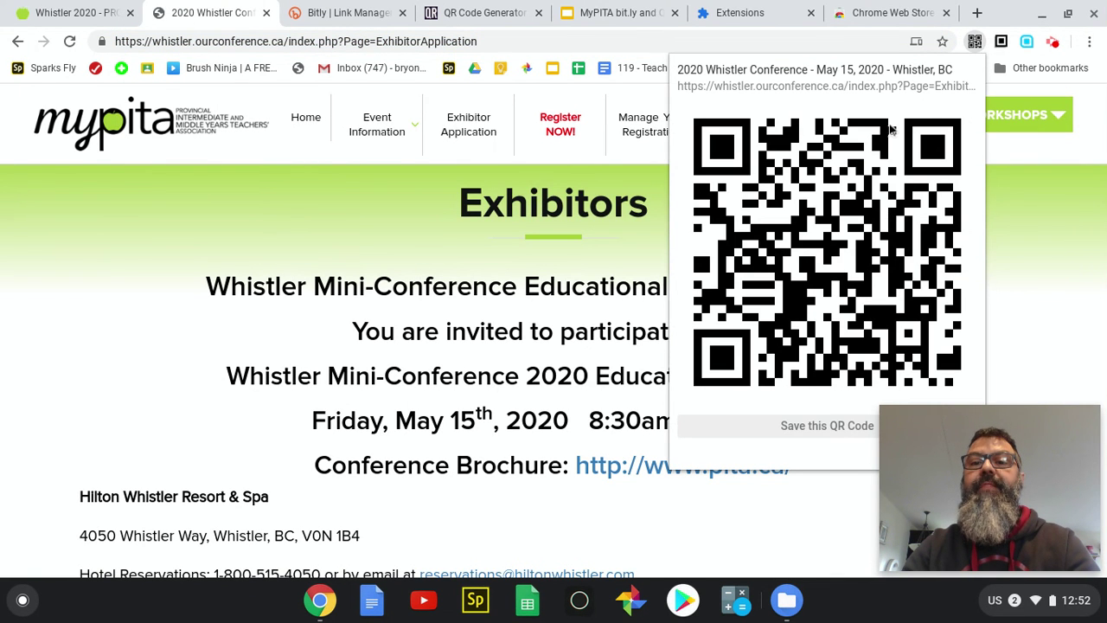
pyautogui.rightClick(830, 248)
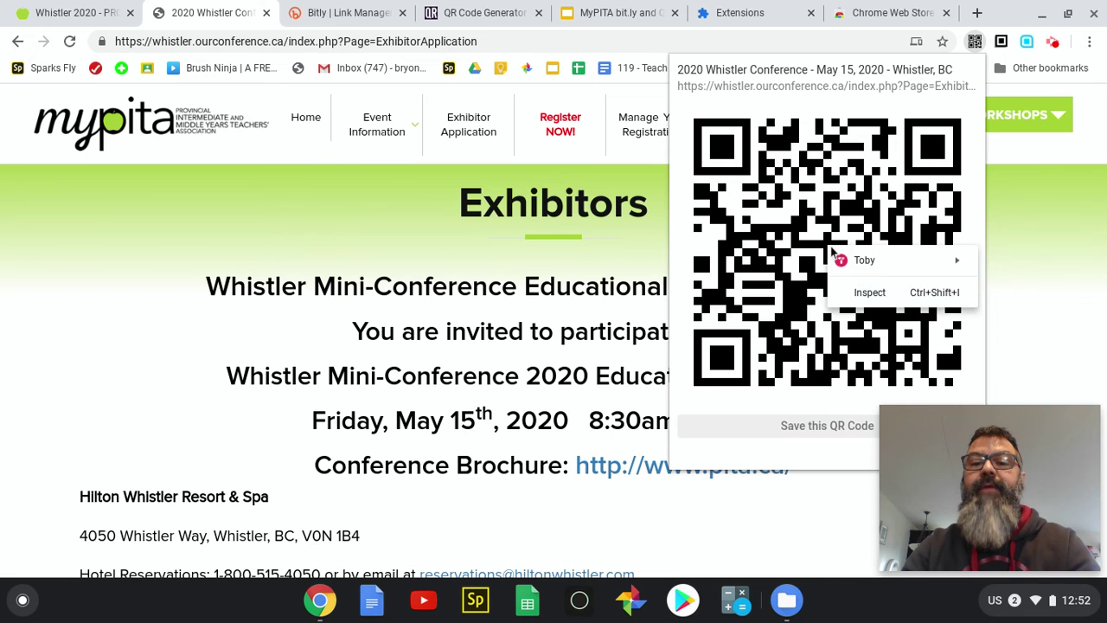
pyautogui.click(814, 259)
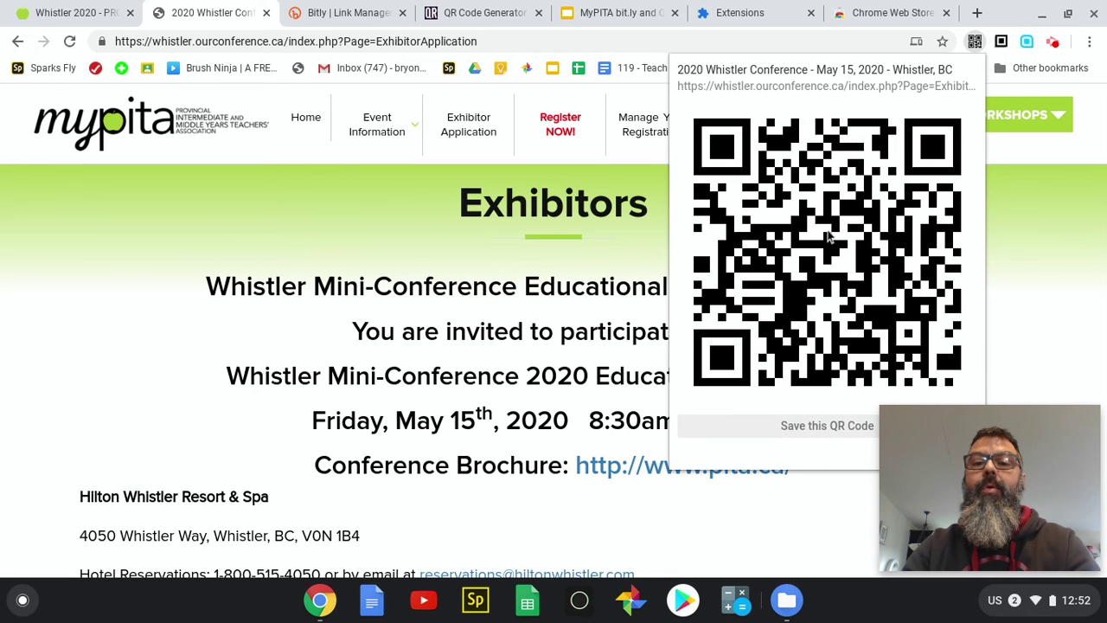
pyautogui.click(847, 425)
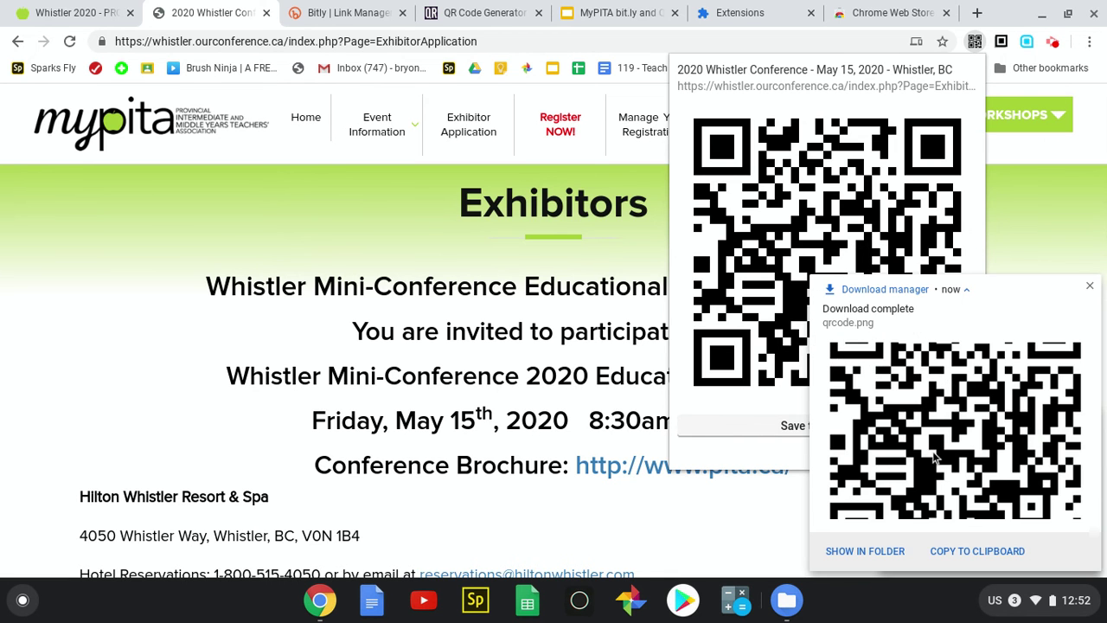
pyautogui.click(971, 554)
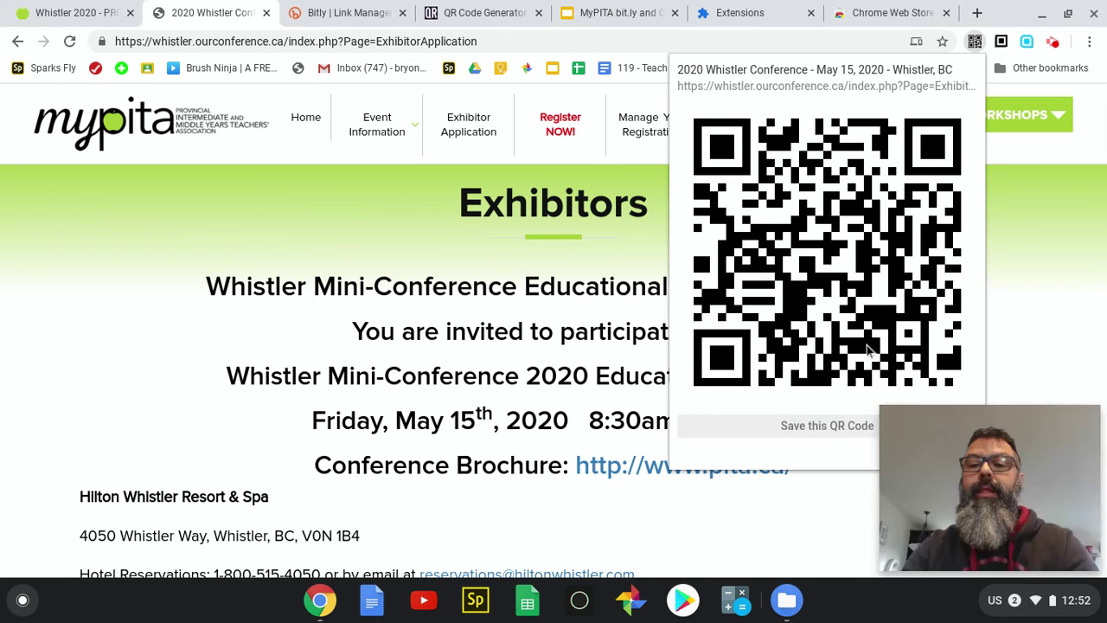
# Step: Paste the extension's QR code into the Google Slides presentation, shrink it and place it to the right of the first QR code
pyautogui.click(618, 12)
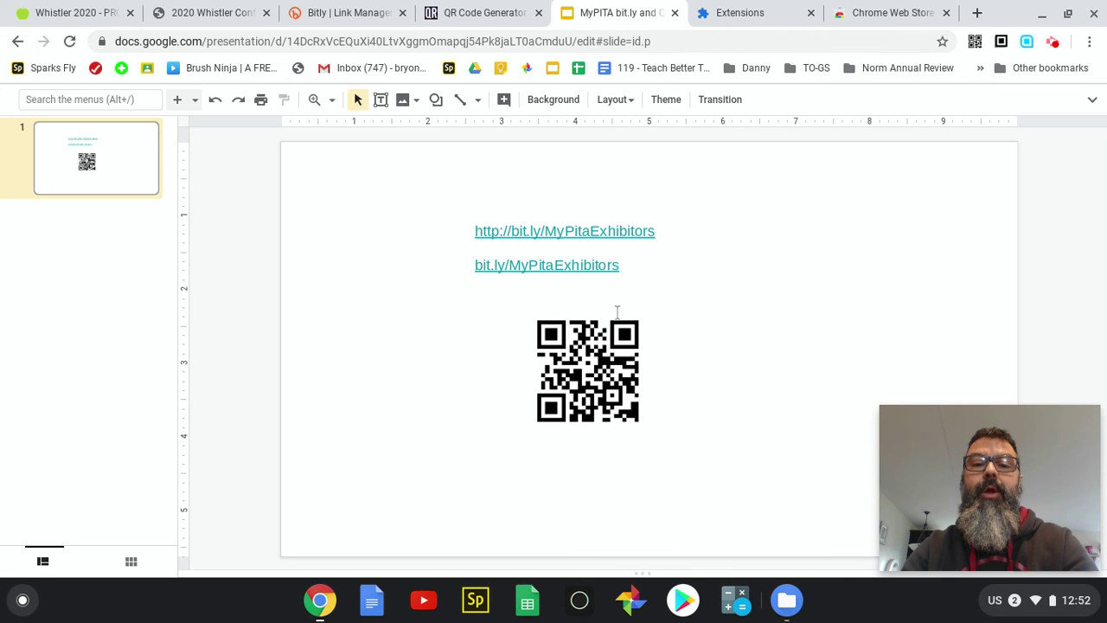
pyautogui.hotkey('ctrl', 'v')
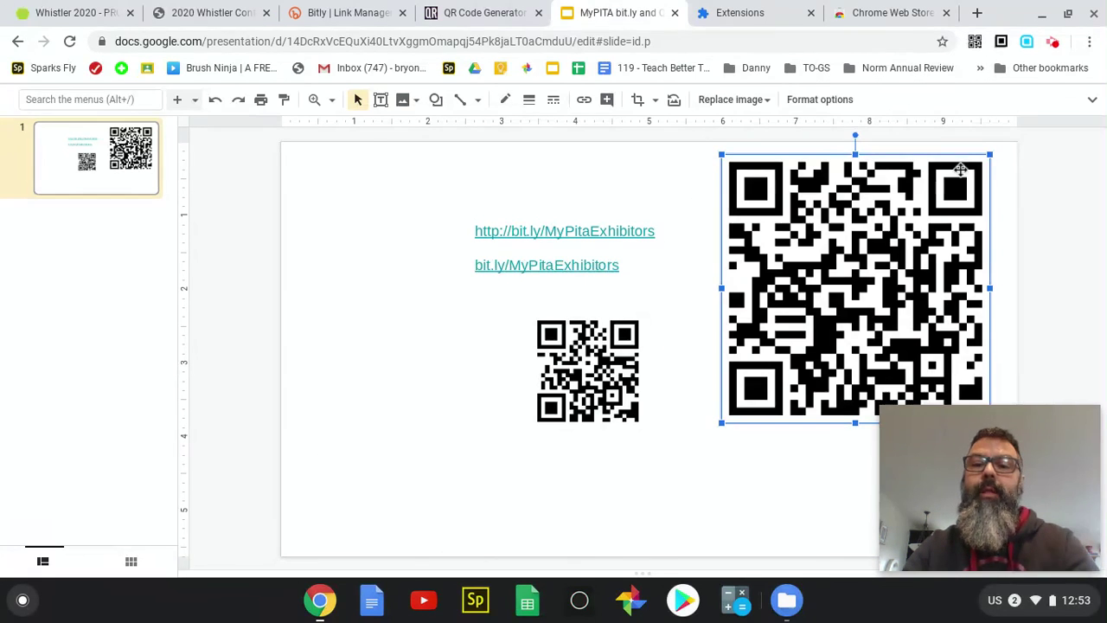
pyautogui.moveTo(989, 155); pyautogui.dragTo(813, 281)
pyautogui.moveTo(812, 332); pyautogui.dragTo(756, 374)
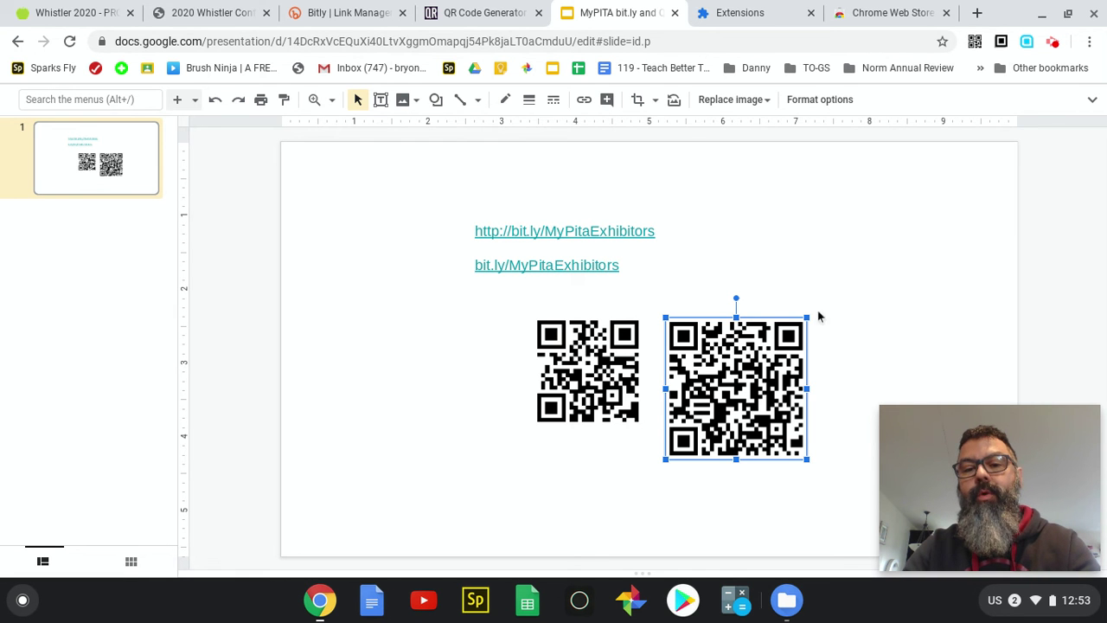
pyautogui.click(864, 313)
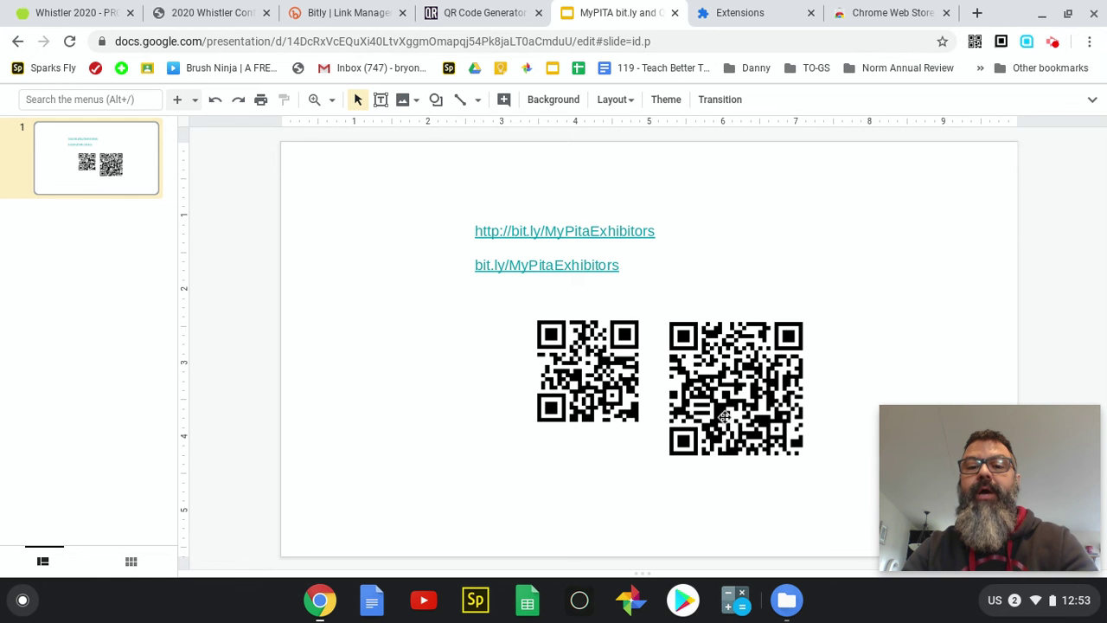
# Step: Delete the larger, second QR code from the slide
pyautogui.click(746, 377)
pyautogui.press('Delete')
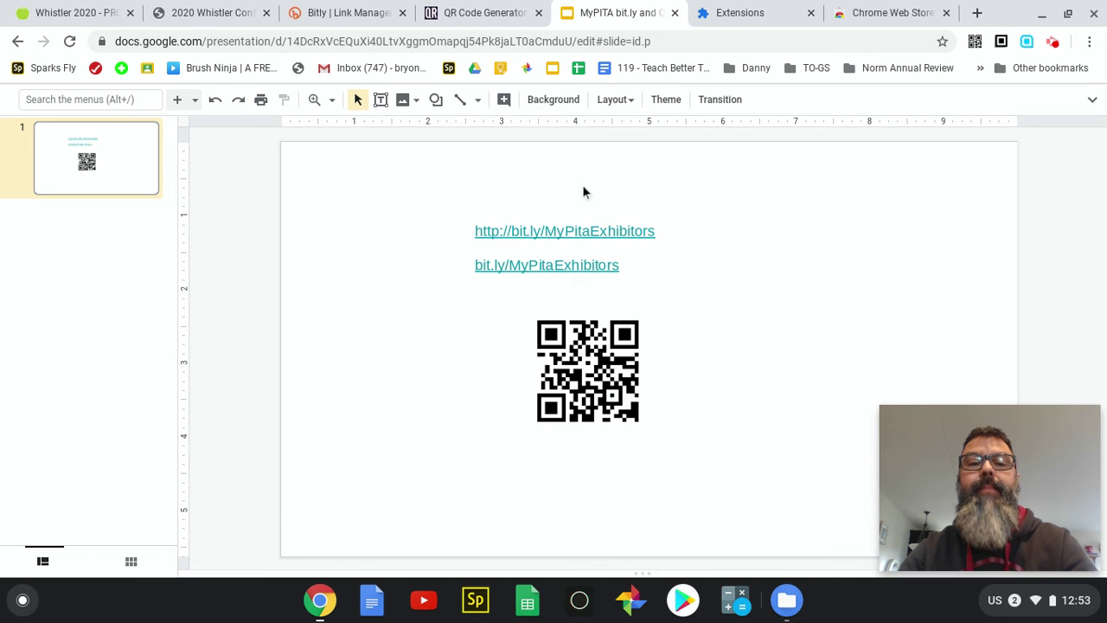
pyautogui.click(1042, 13)
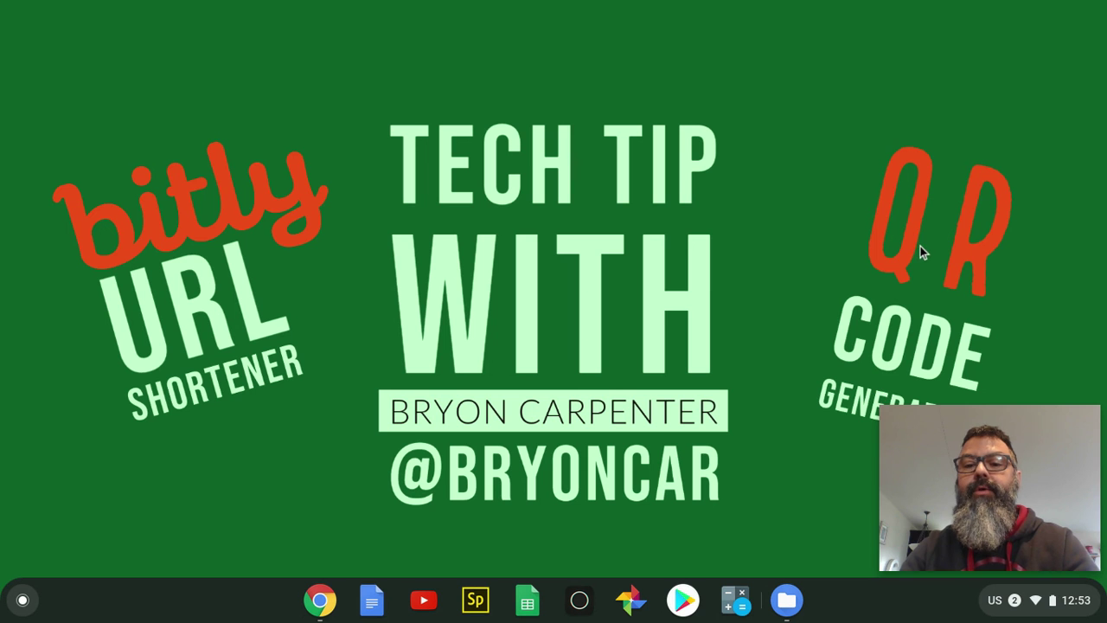
pyautogui.moveTo(917, 502)
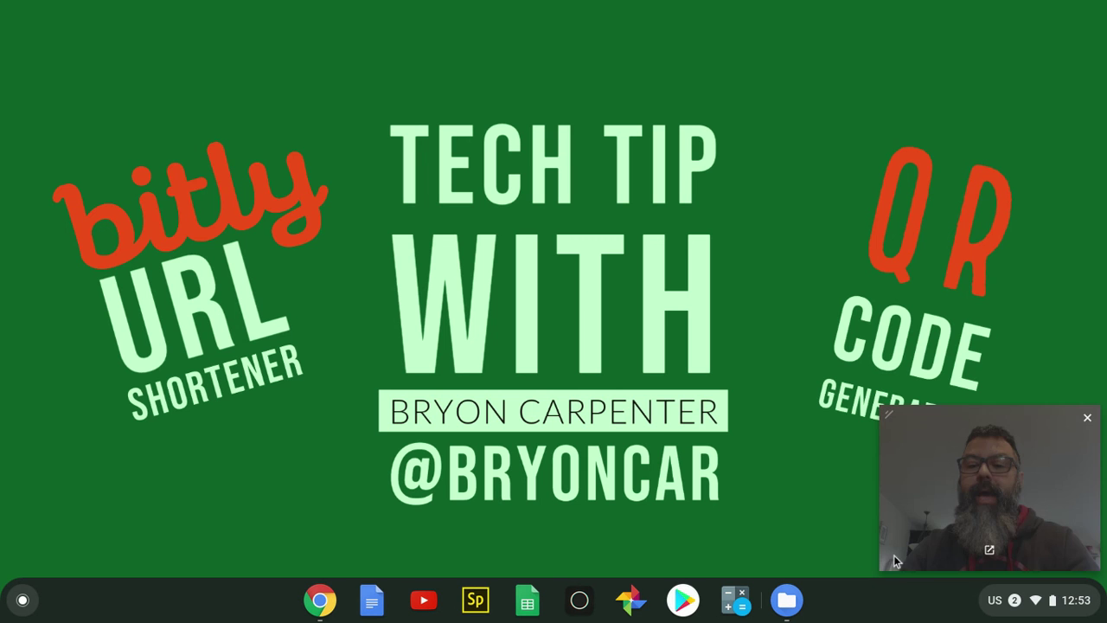
pyautogui.click(320, 600)
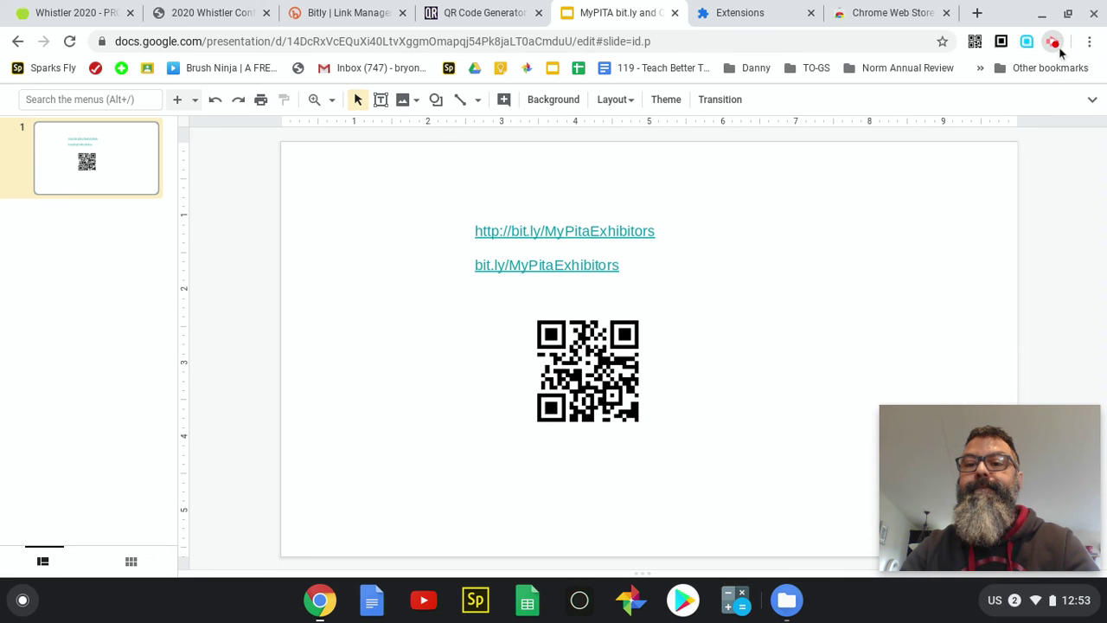
pyautogui.click(1052, 42)
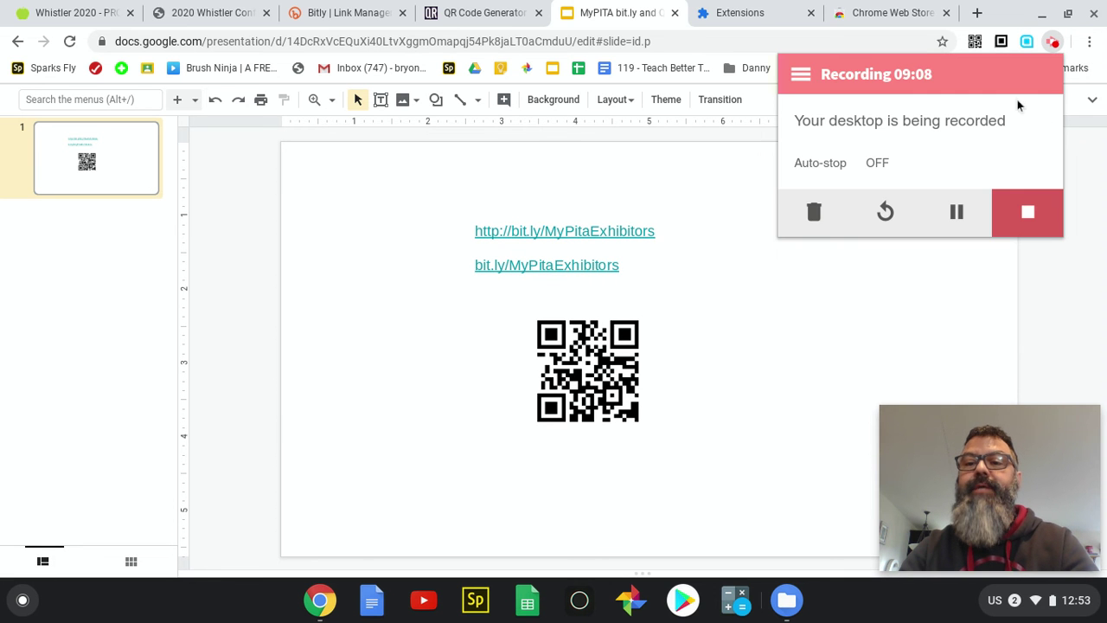